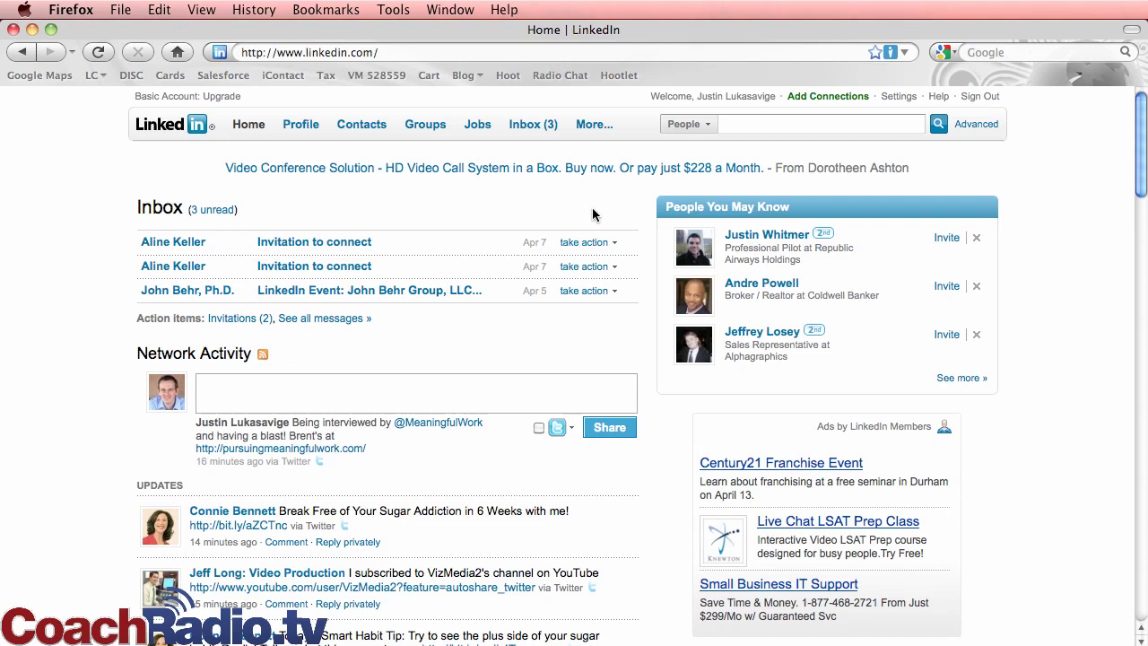
pyautogui.click(295, 131)
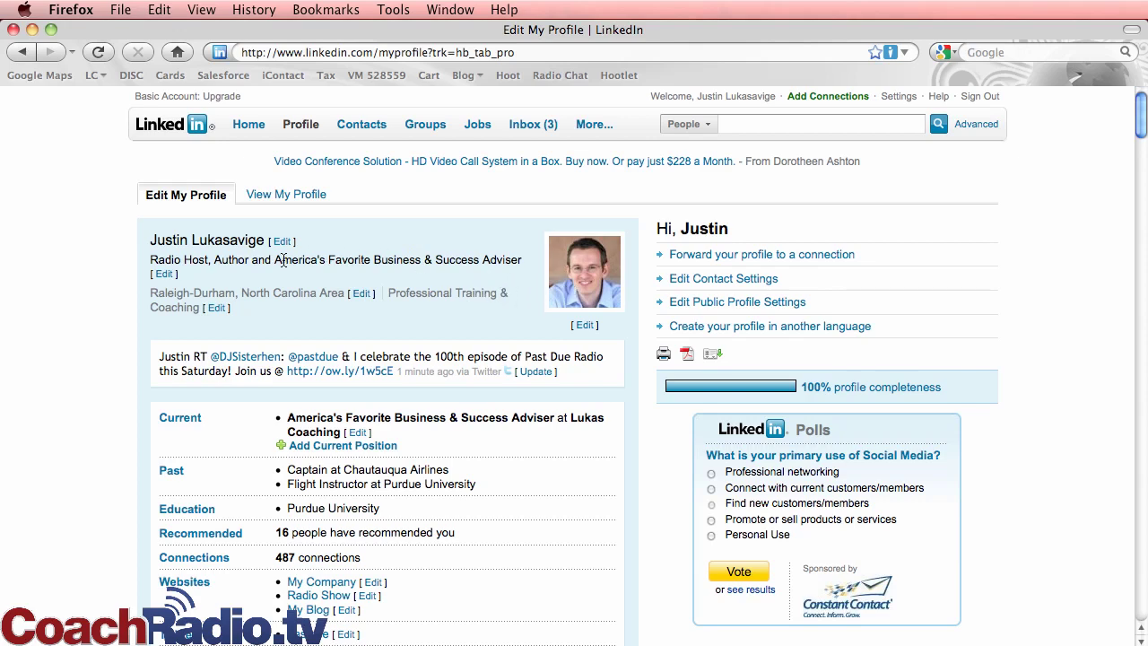
pyautogui.scroll(-1, 288, 268)
pyautogui.scroll(-3, 296, 269)
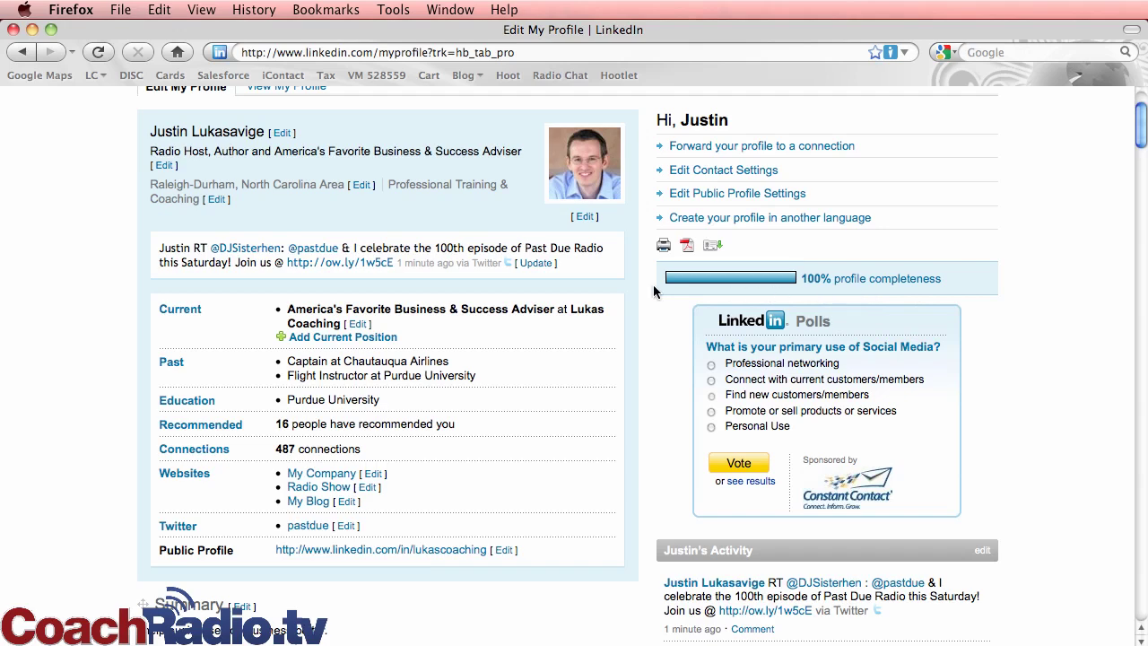
pyautogui.scroll(-1, 590, 276)
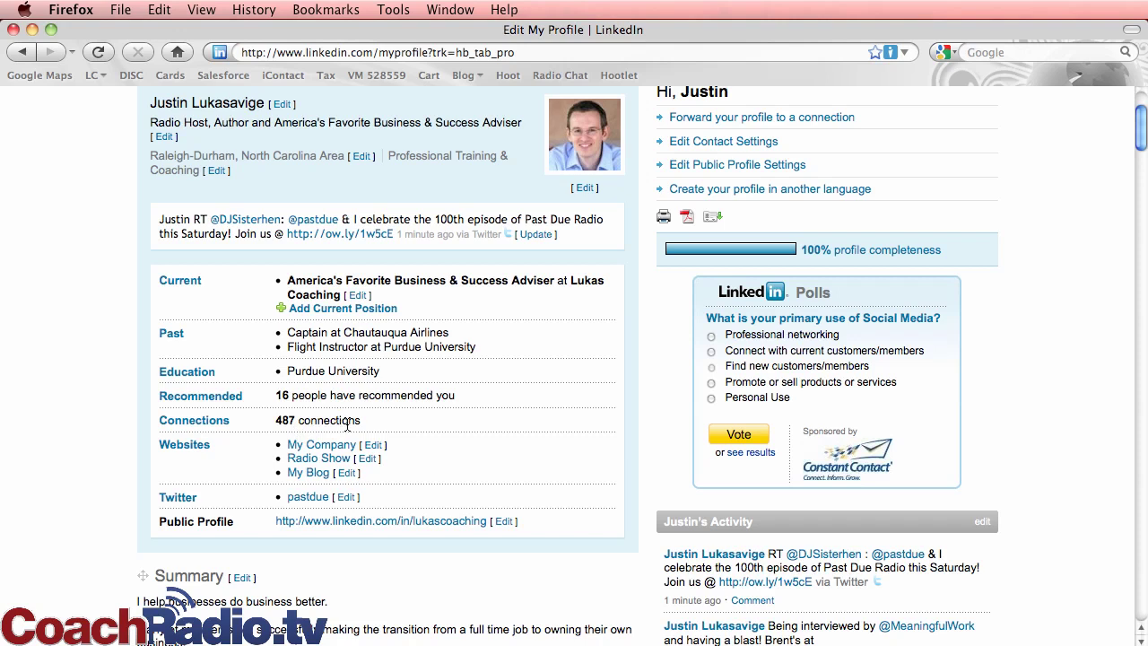
pyautogui.scroll(4, 406, 410)
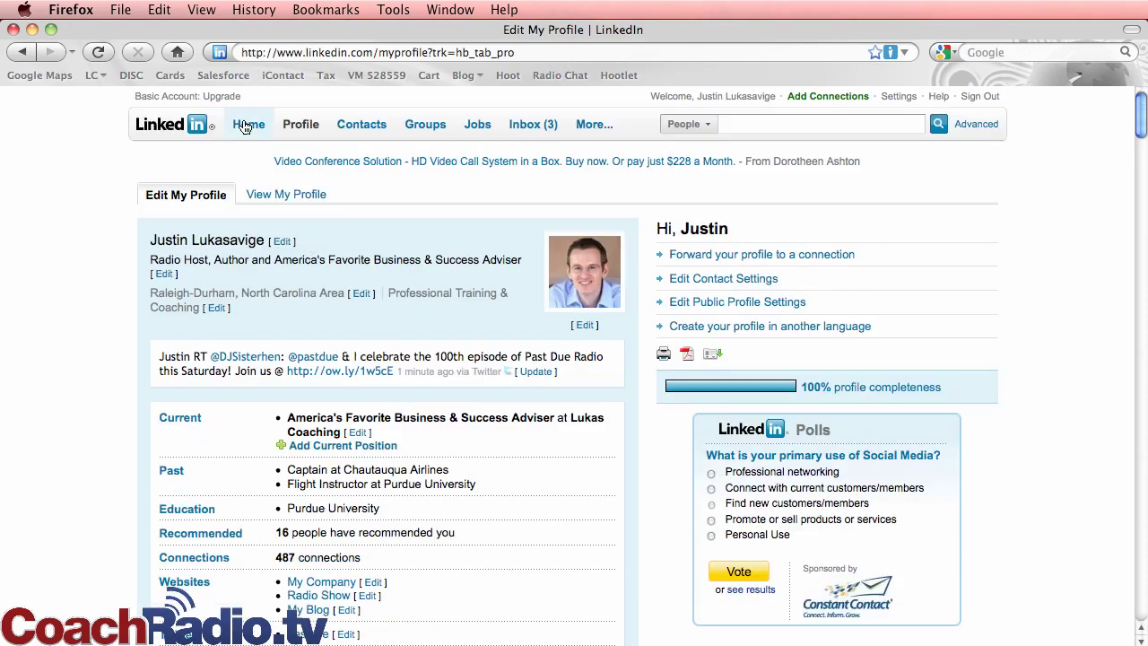
# Step: Return to the LinkedIn home page and choose Companies from the More... menu
pyautogui.click(247, 123)
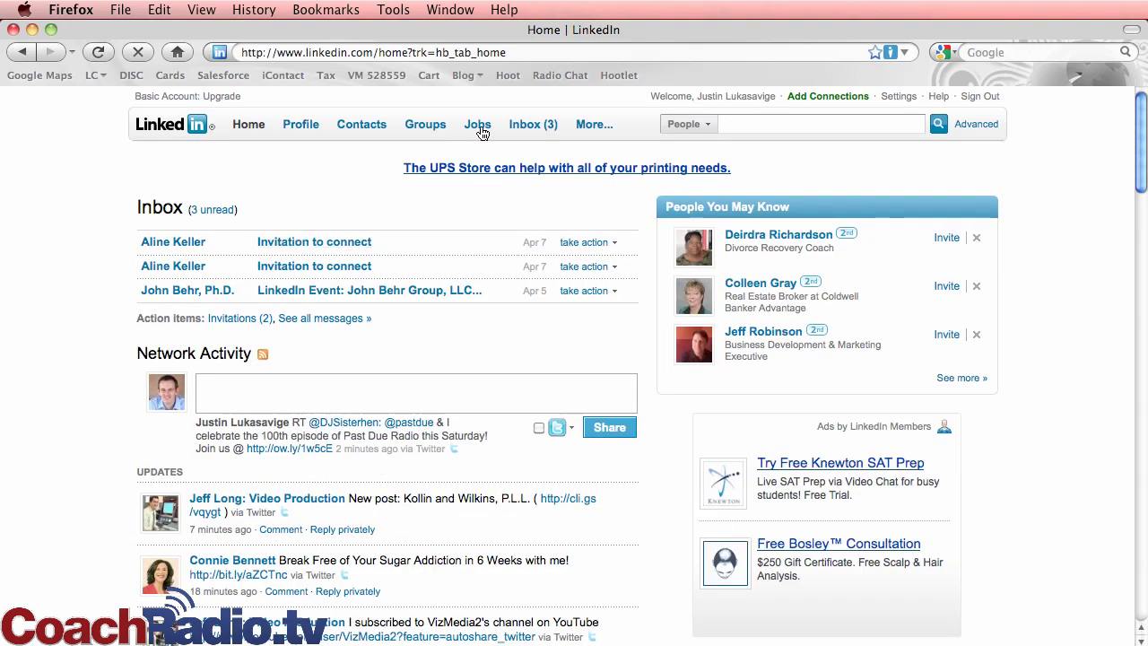
pyautogui.moveTo(594, 123)
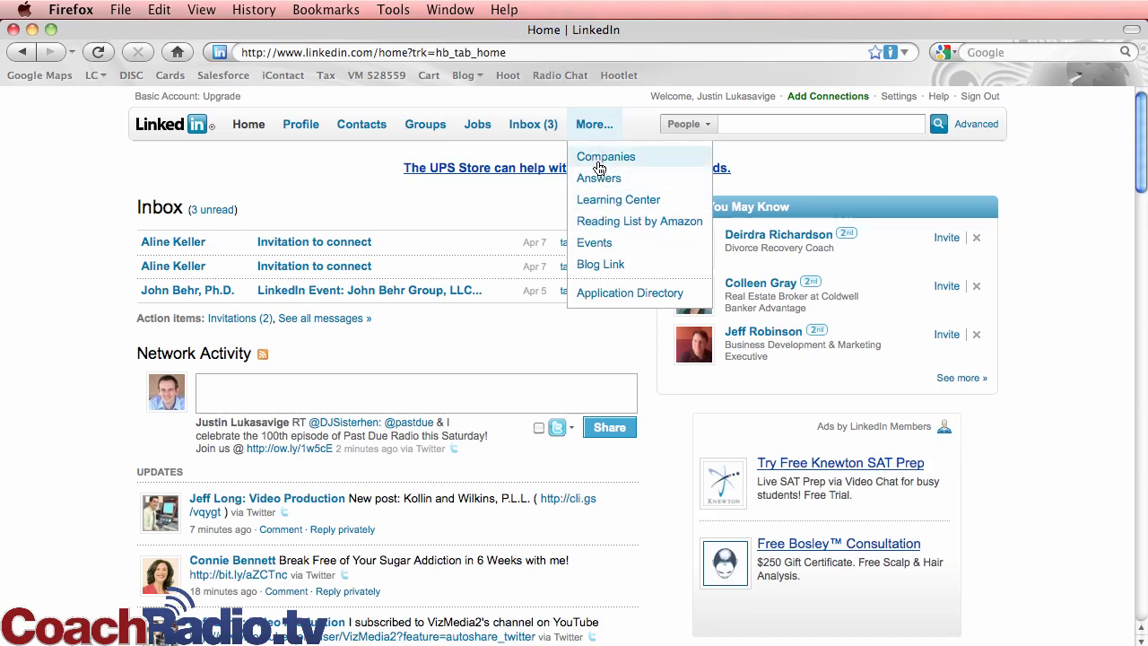
pyautogui.click(599, 167)
# Step: Open Companies Home, try the postal-code location option, then set Location back to Anywhere
pyautogui.click(599, 160)
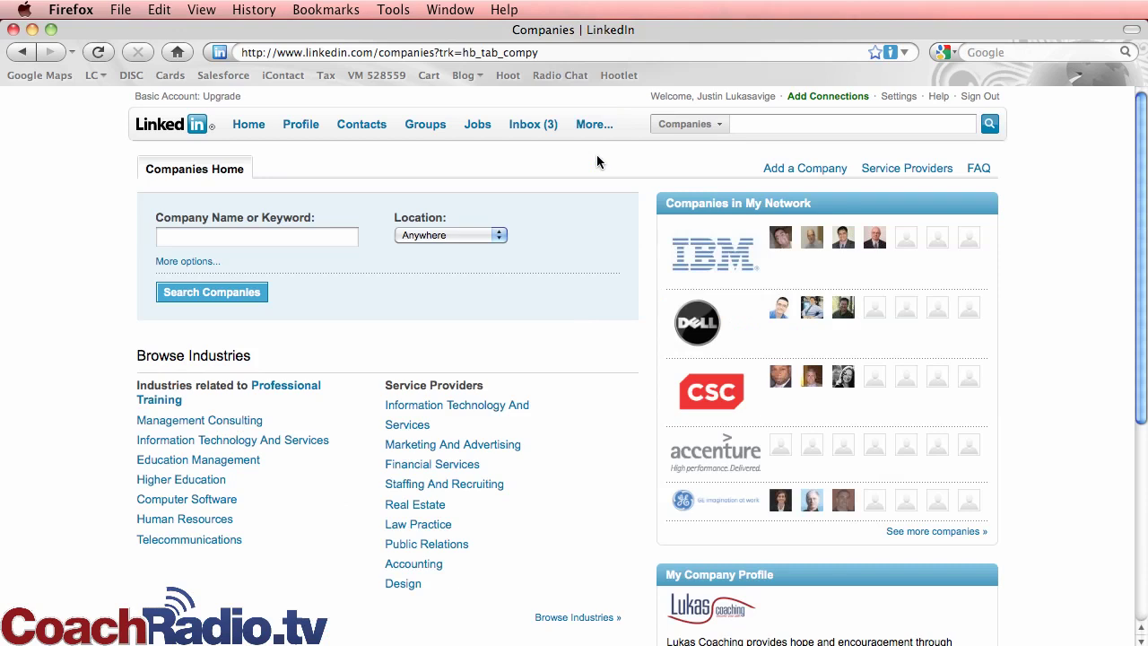
pyautogui.click(307, 235)
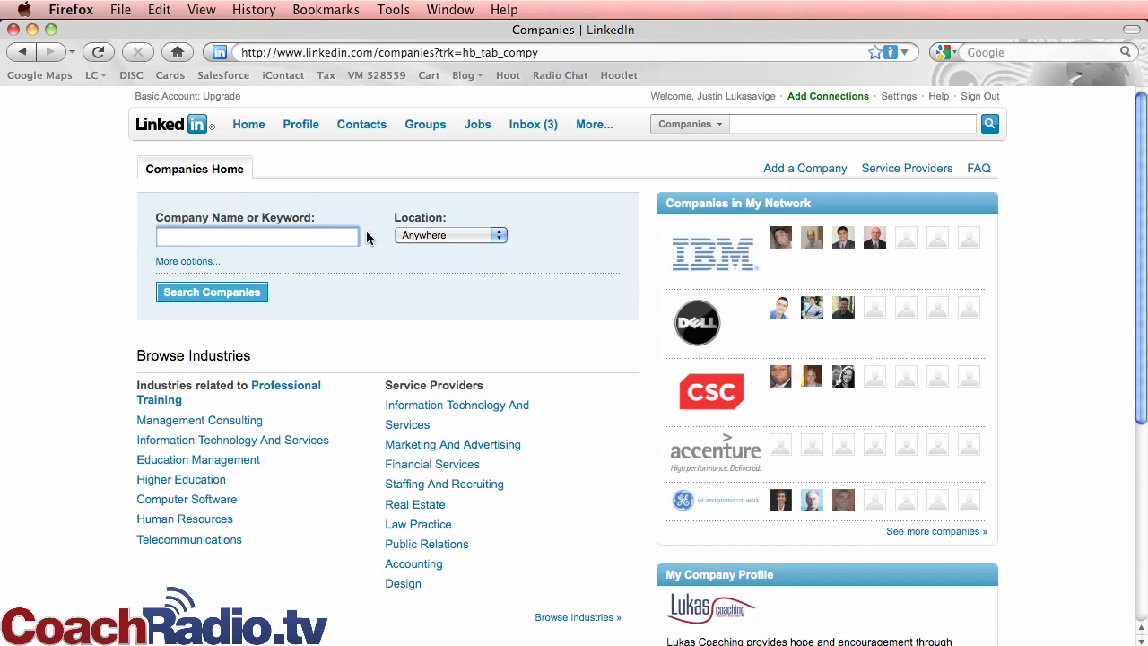
pyautogui.click(431, 236)
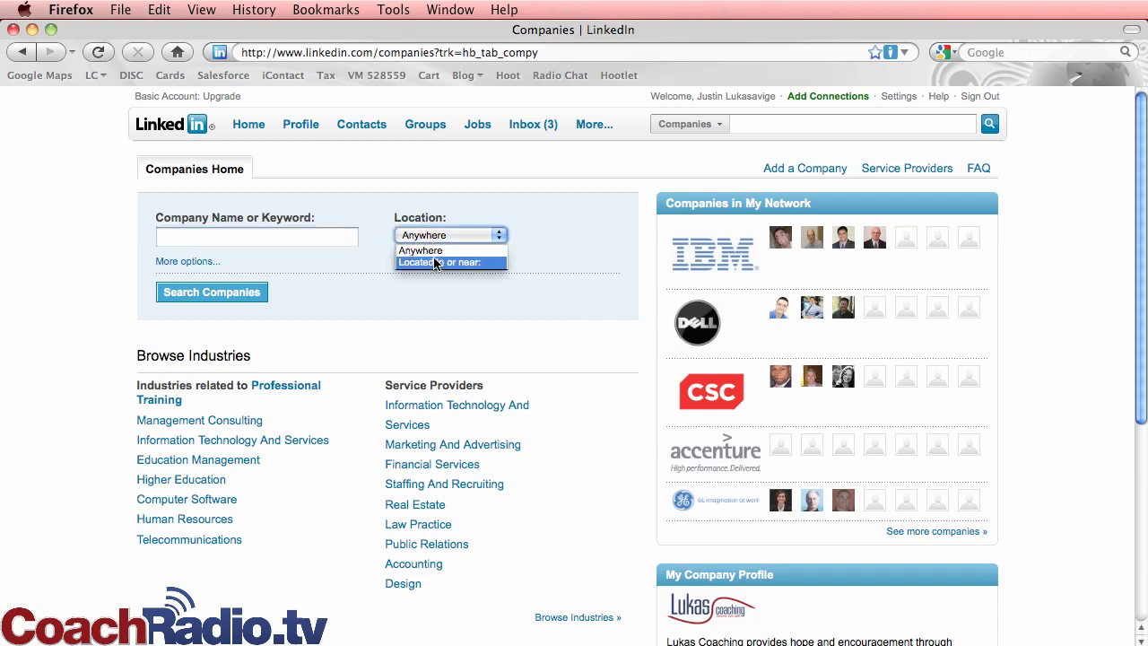
pyautogui.click(438, 262)
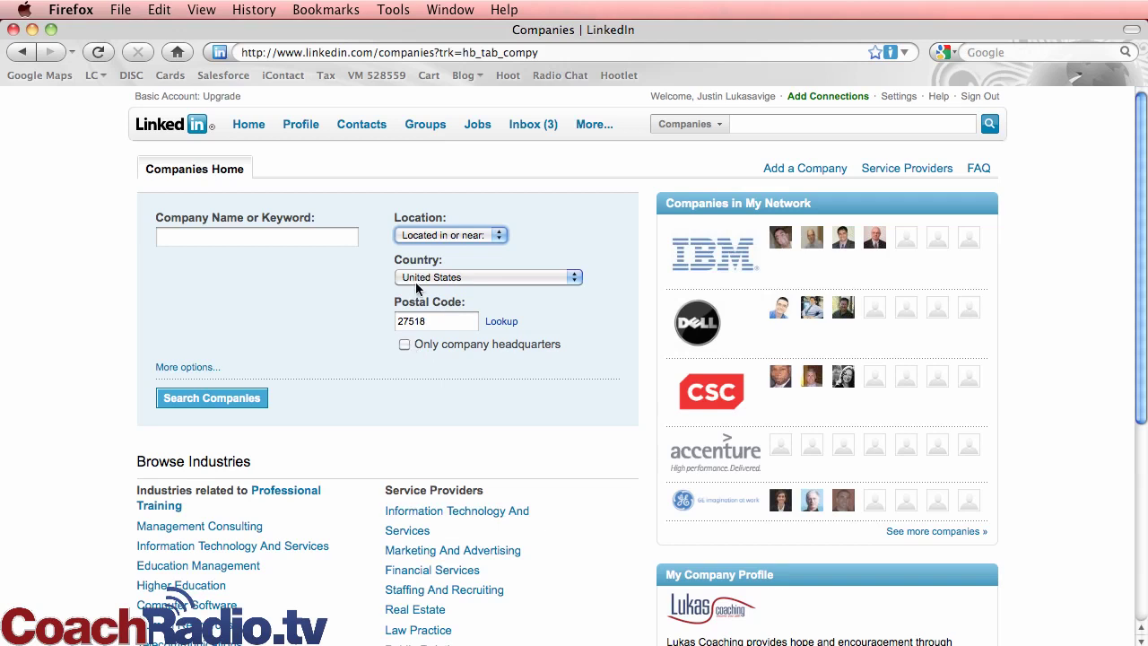
pyautogui.click(445, 235)
pyautogui.click(440, 251)
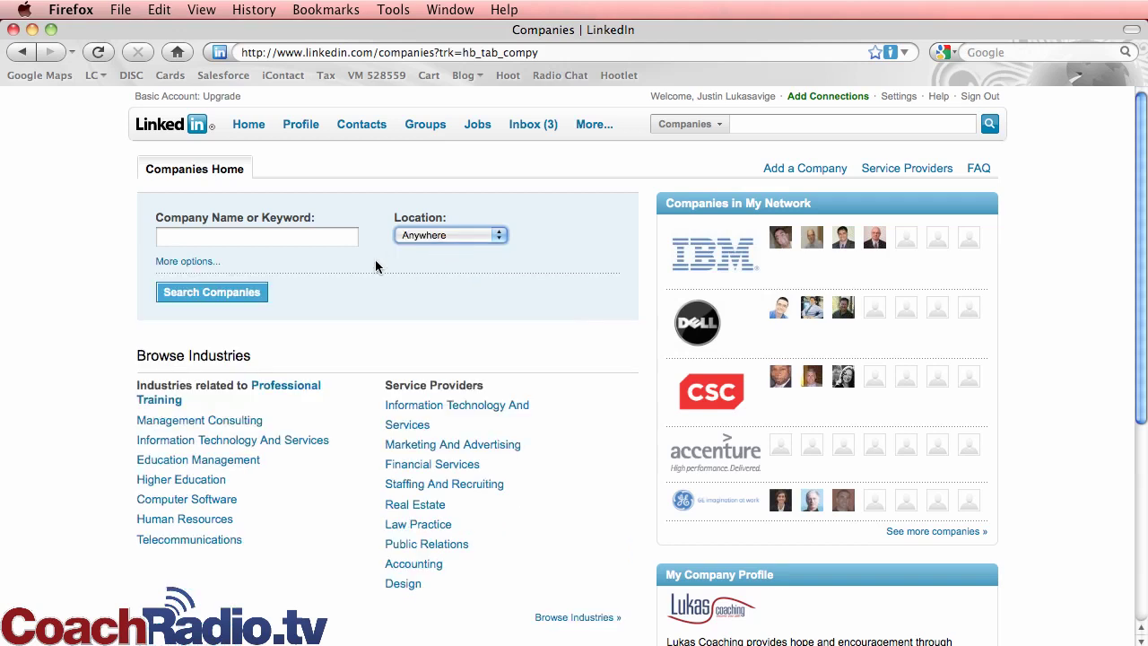
# Step: Expand More options and check the 11-50, 51-200 and 201-500 company sizes
pyautogui.click(193, 264)
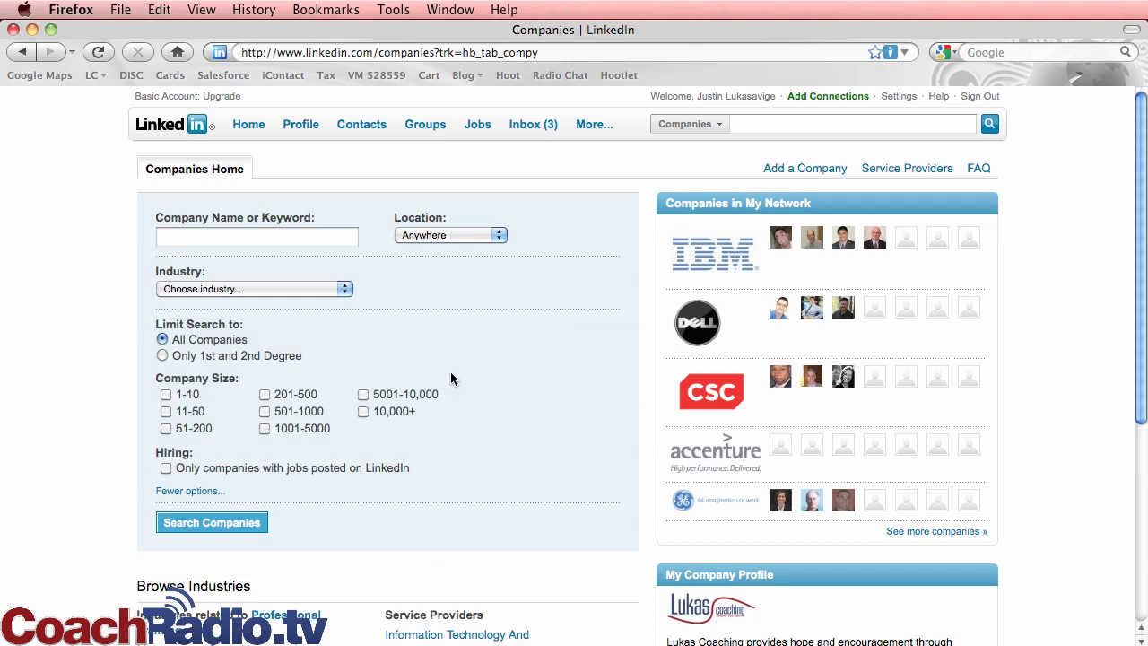
pyautogui.scroll(-3, 451, 377)
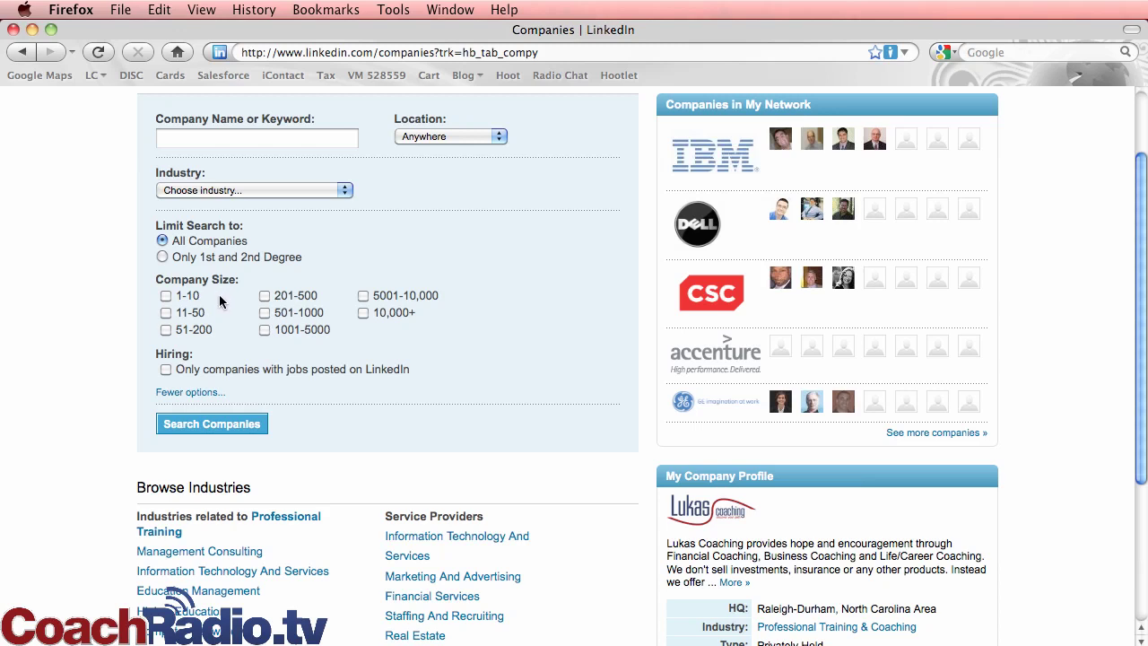
pyautogui.click(166, 330)
pyautogui.click(165, 313)
pyautogui.click(264, 296)
# Step: Run the company-size search and browse the results down to Salix Pharmaceuticals
pyautogui.click(210, 426)
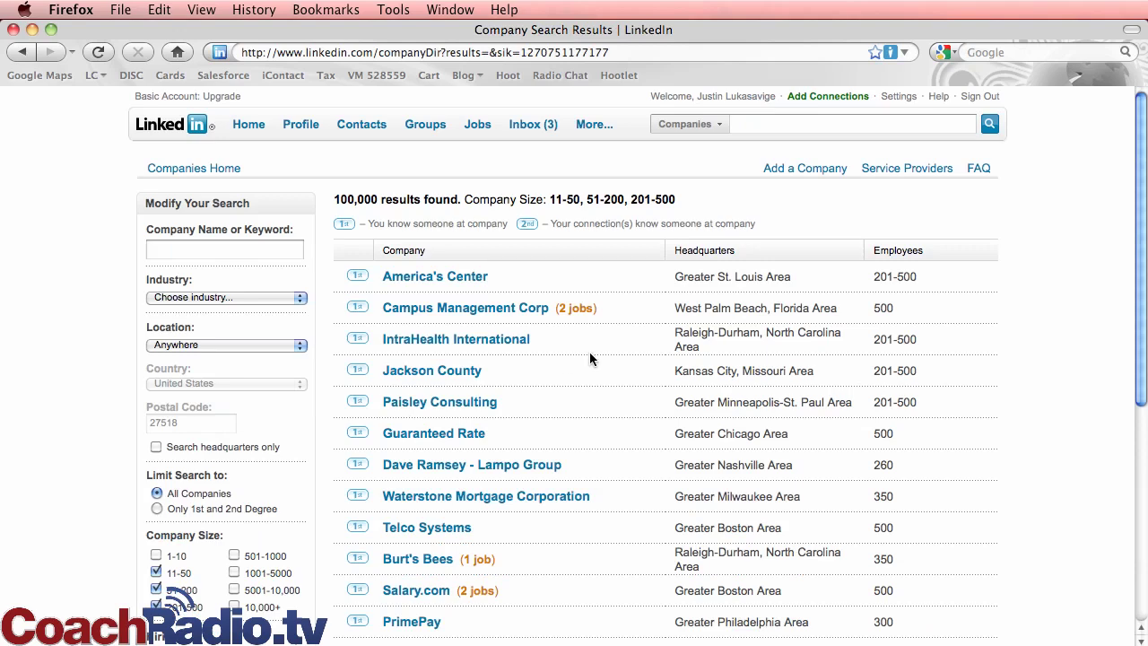
pyautogui.scroll(-8, 589, 359)
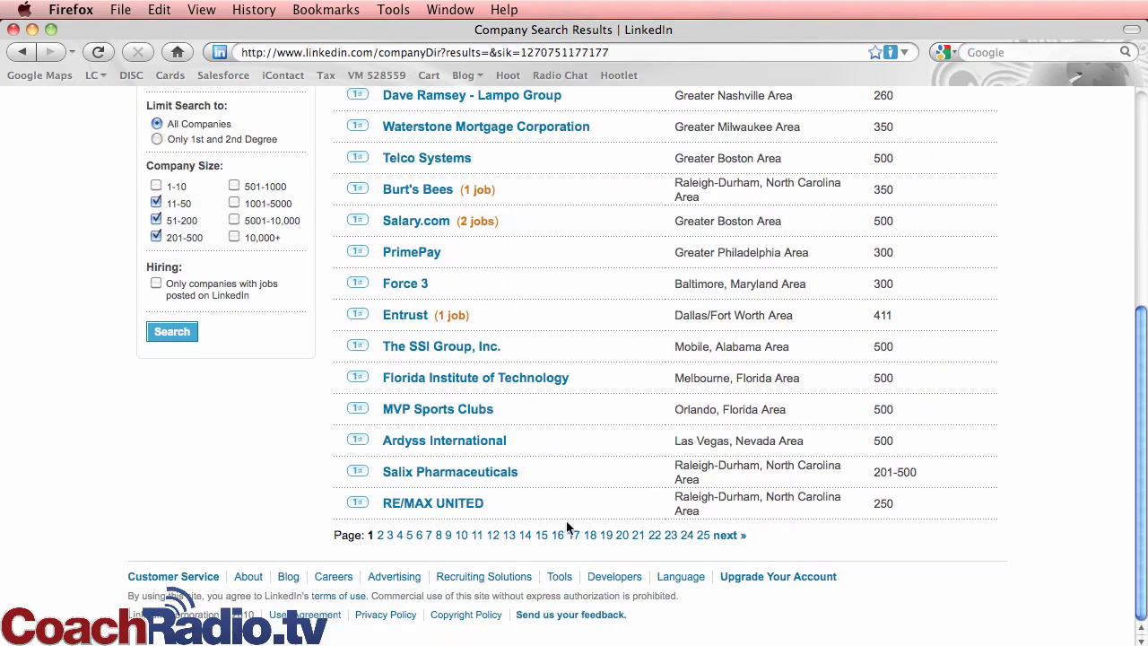
pyautogui.scroll(7, 538, 525)
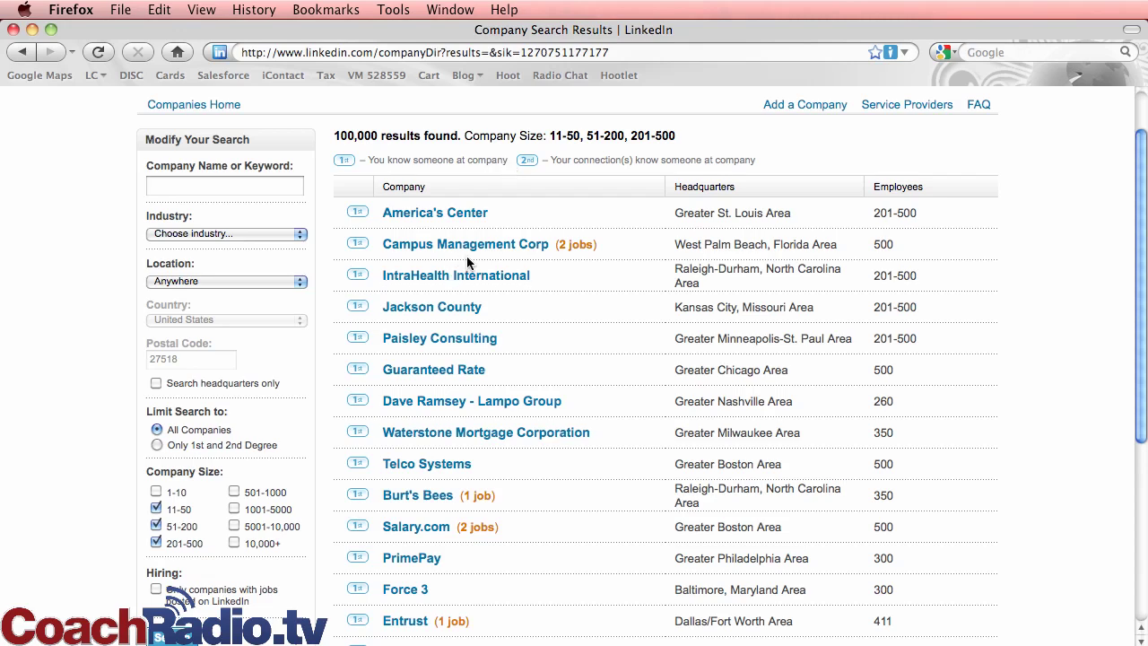
pyautogui.scroll(-1, 503, 255)
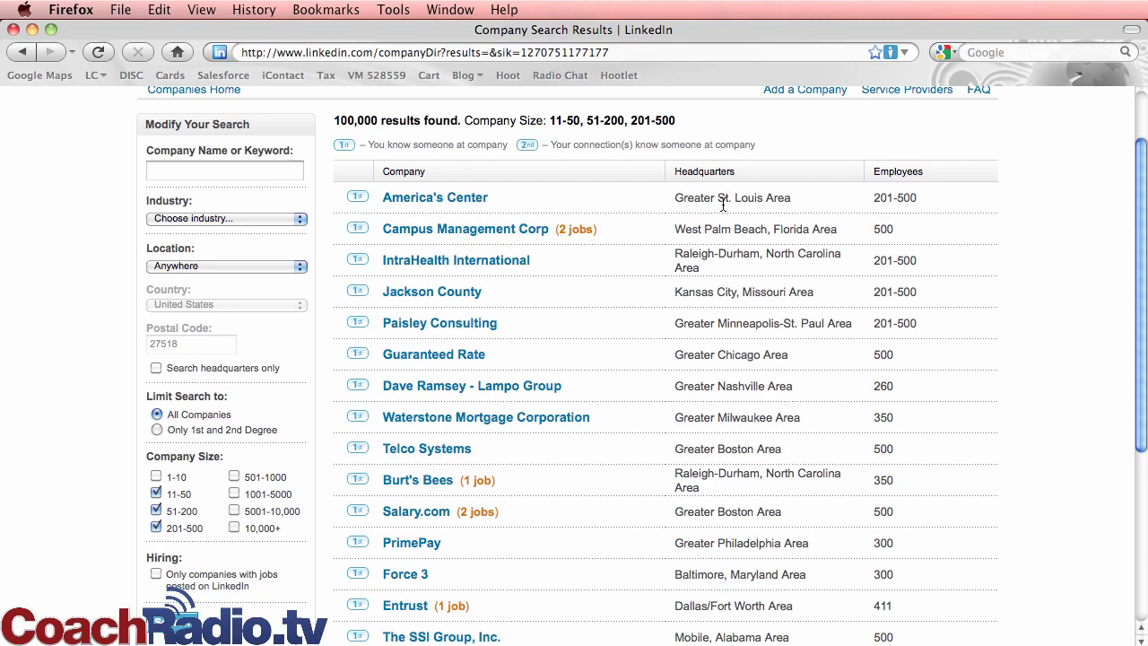
pyautogui.scroll(-3, 624, 316)
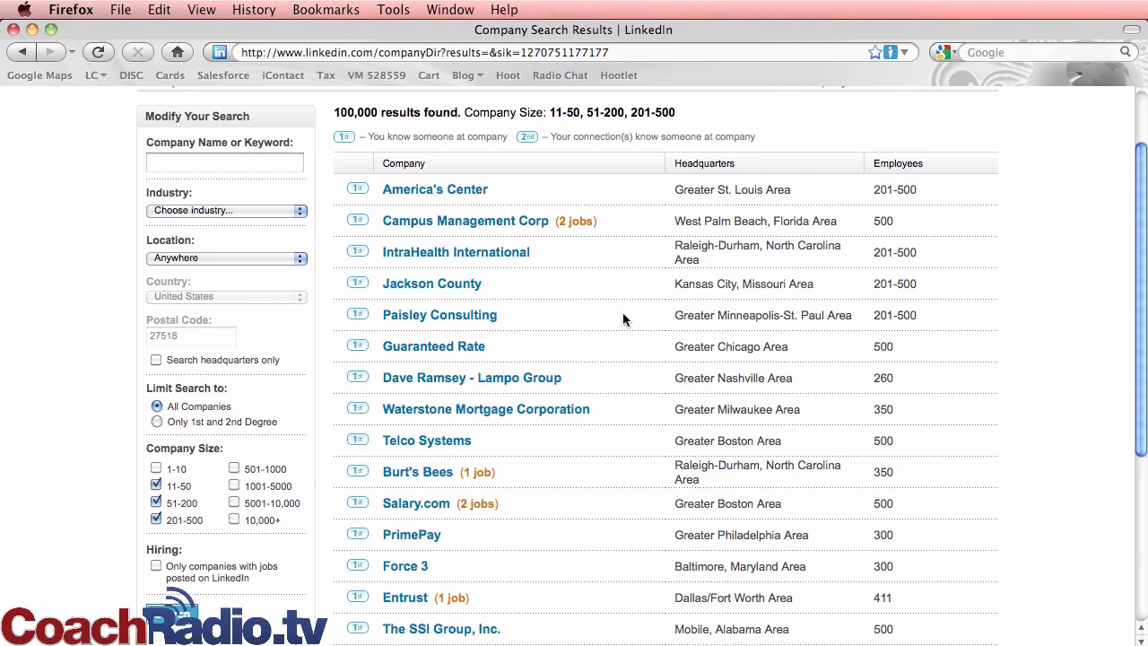
pyautogui.scroll(-8, 624, 321)
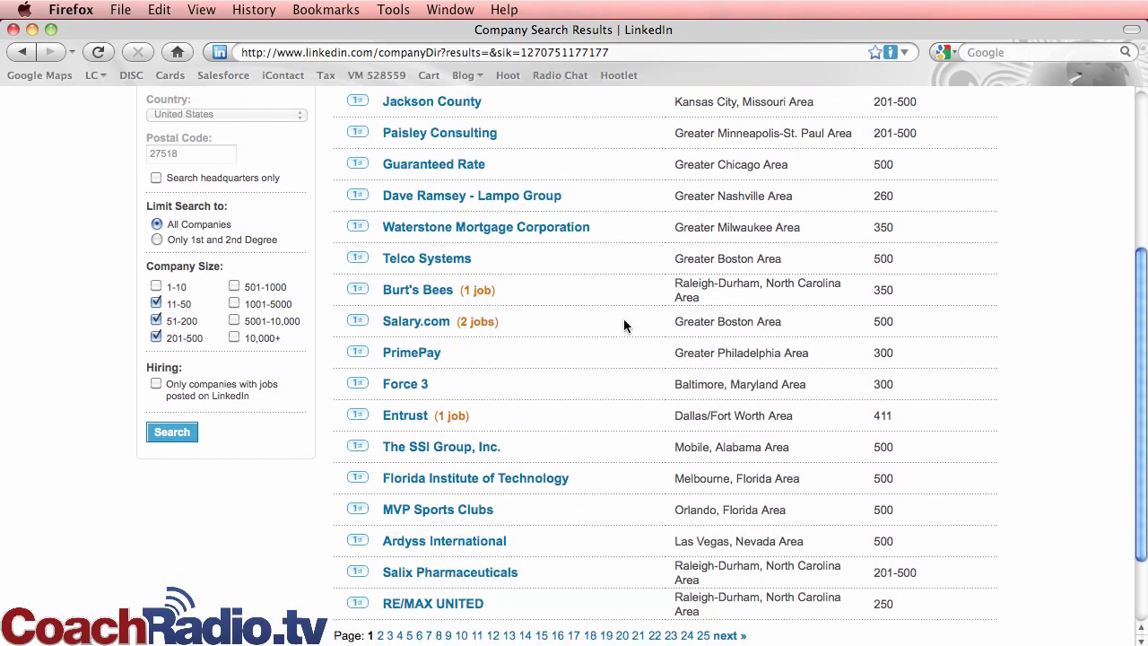
pyautogui.scroll(-1, 623, 319)
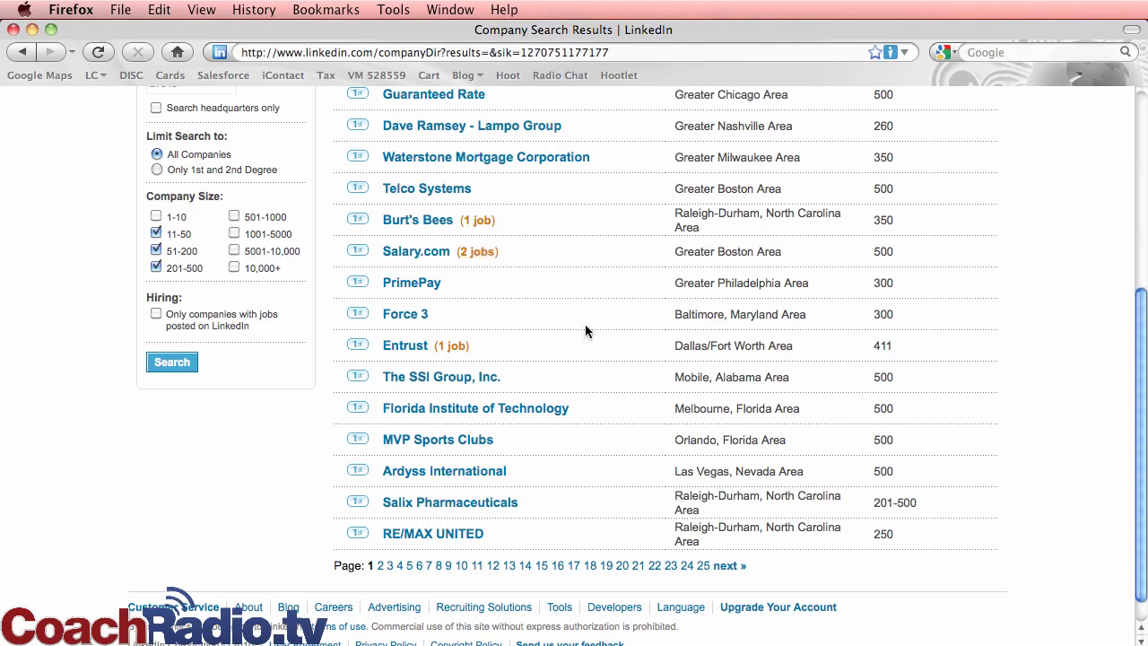
pyautogui.scroll(-1, 558, 438)
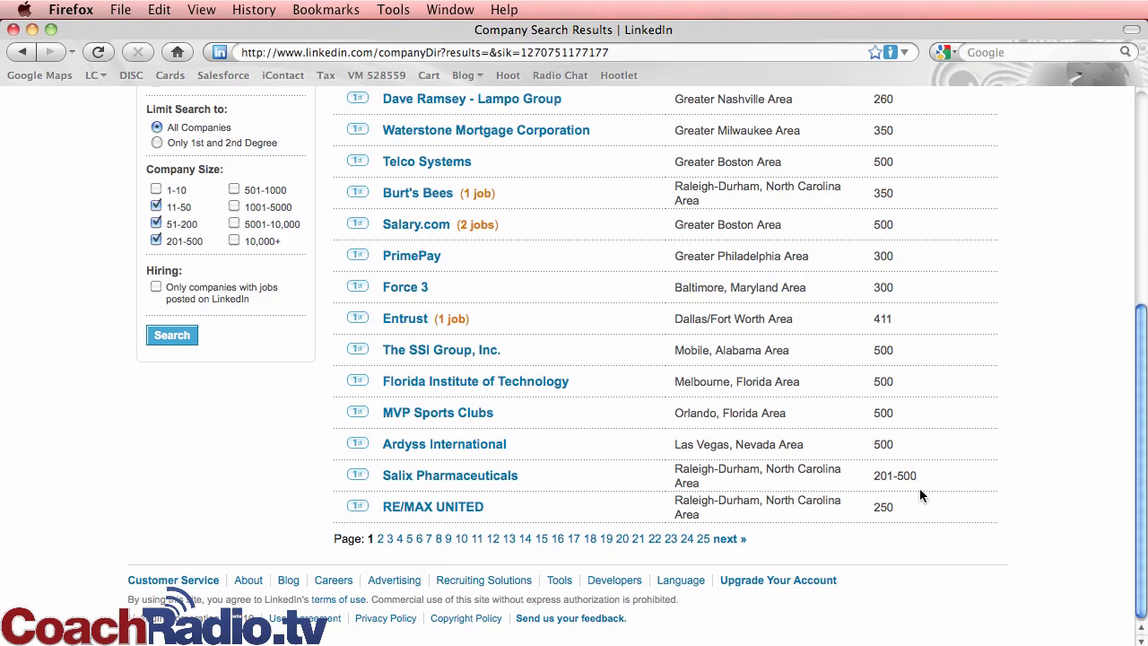
pyautogui.scroll(1, 917, 484)
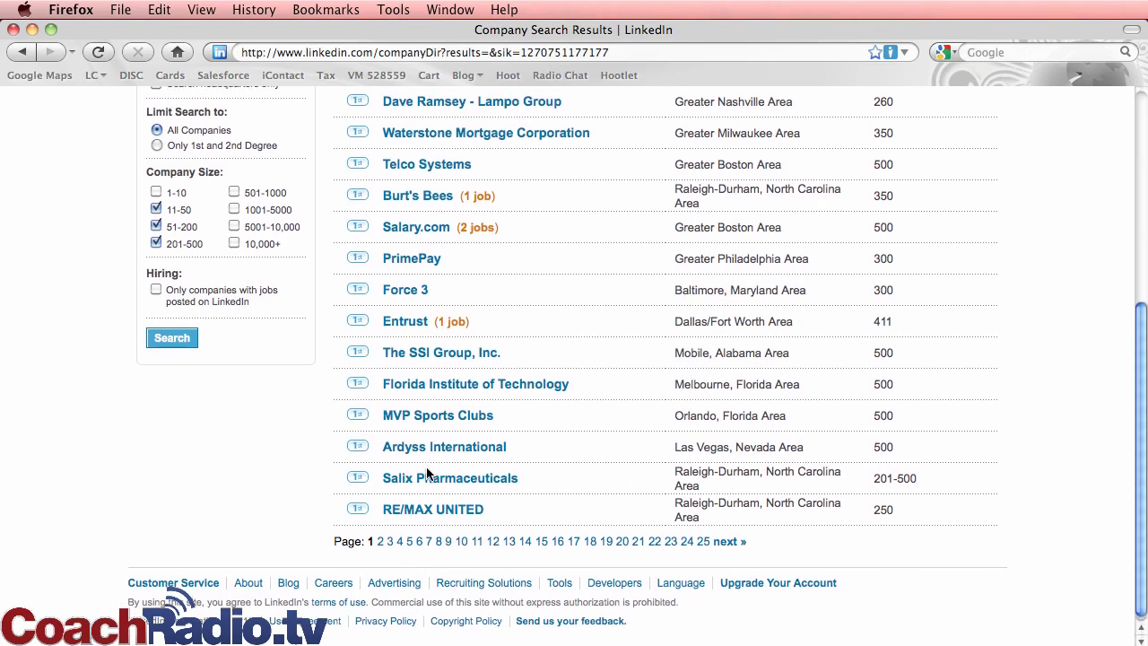
pyautogui.moveTo(917, 482)
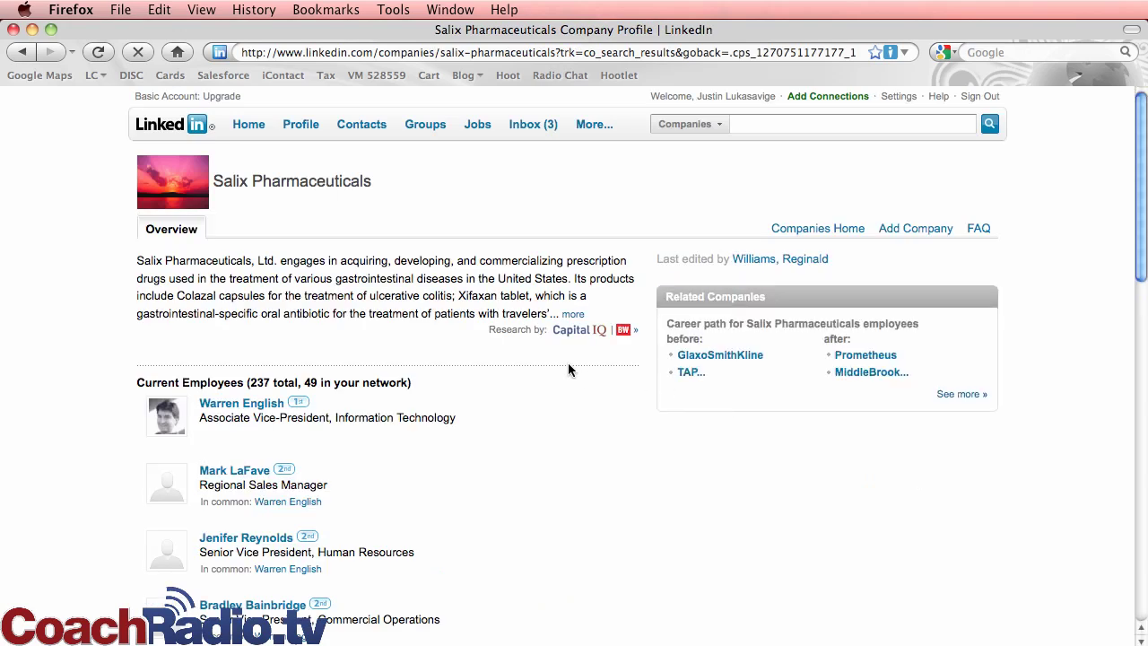
# Step: Expand the full Salix description and scroll down to the Current Employees section
pyautogui.scroll(-1, 460, 319)
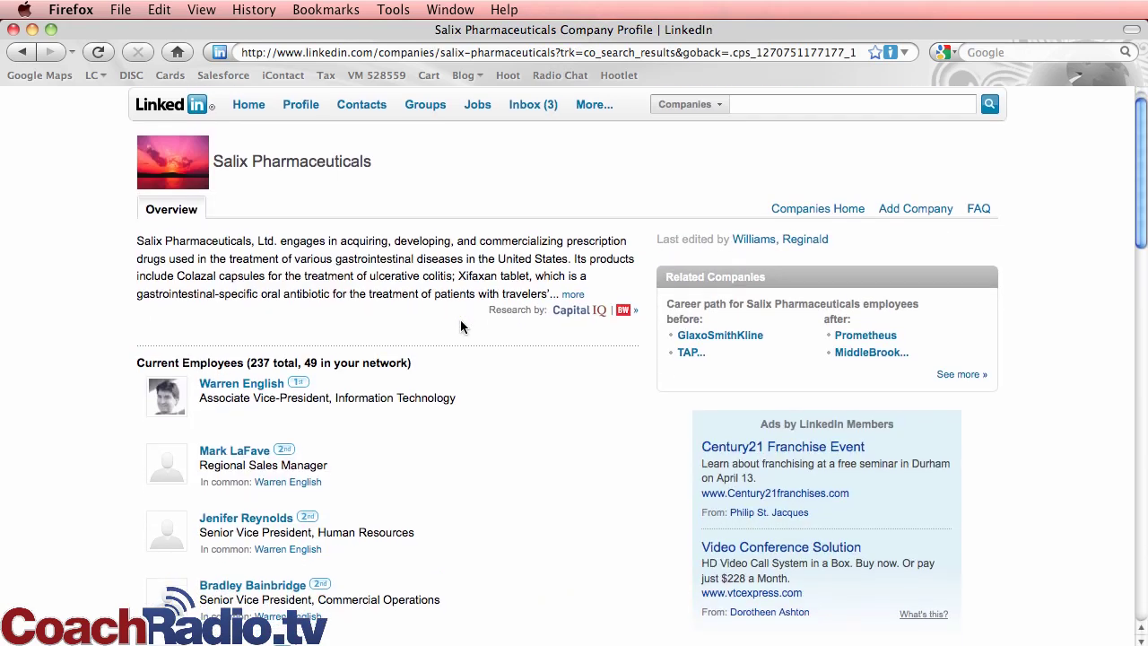
pyautogui.click(574, 294)
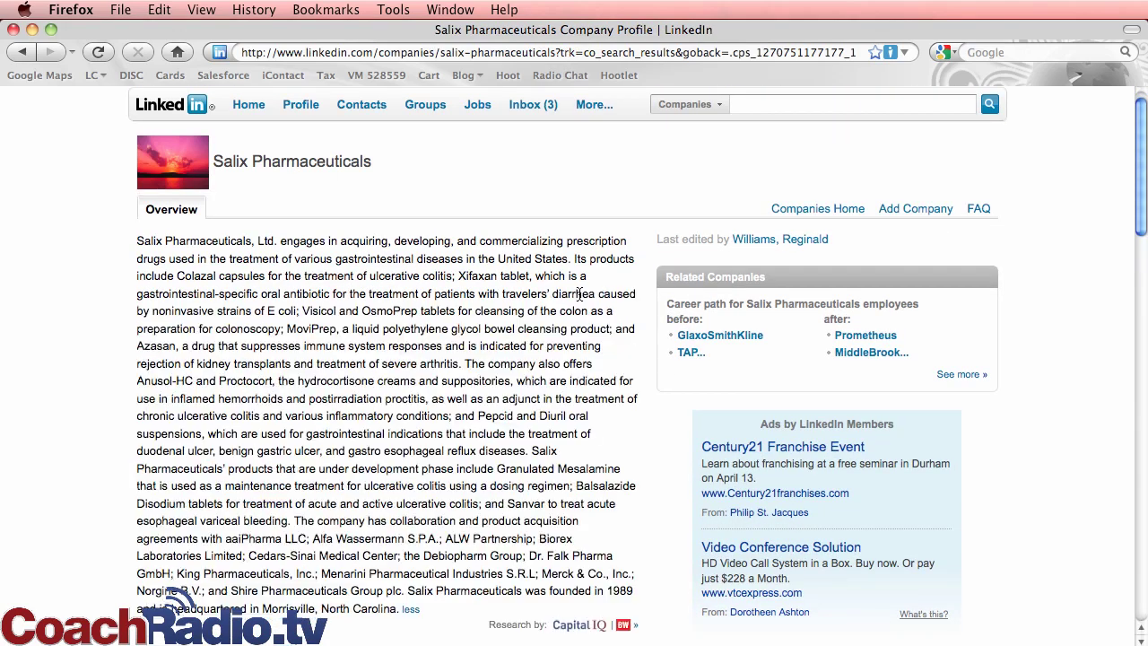
pyautogui.scroll(-3, 496, 285)
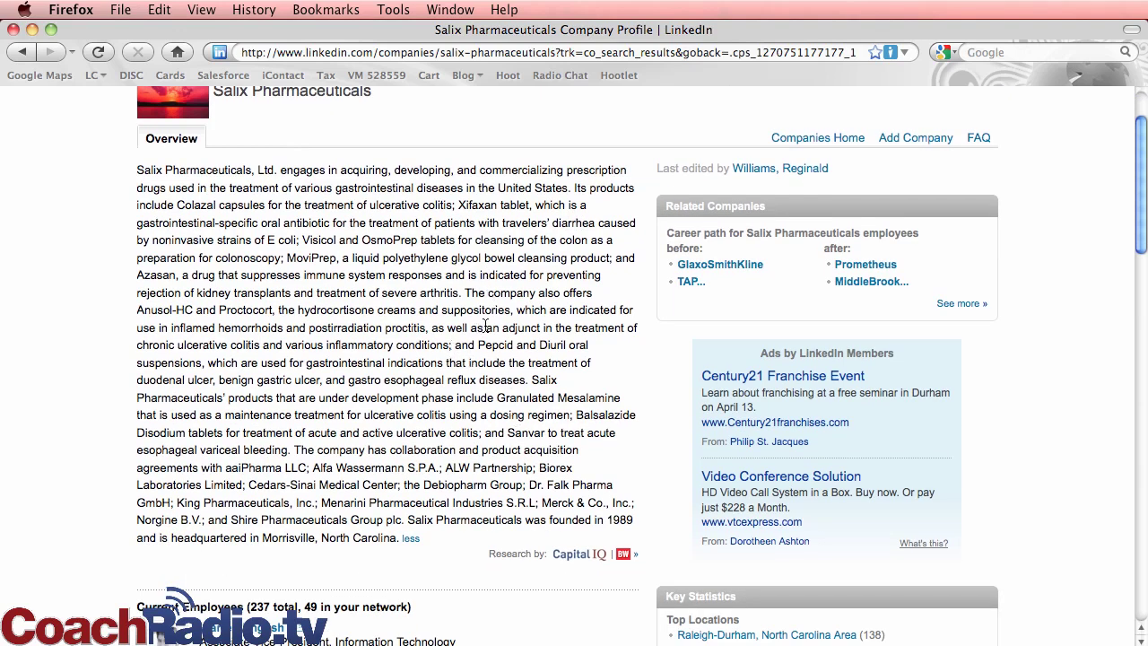
pyautogui.scroll(-10, 565, 255)
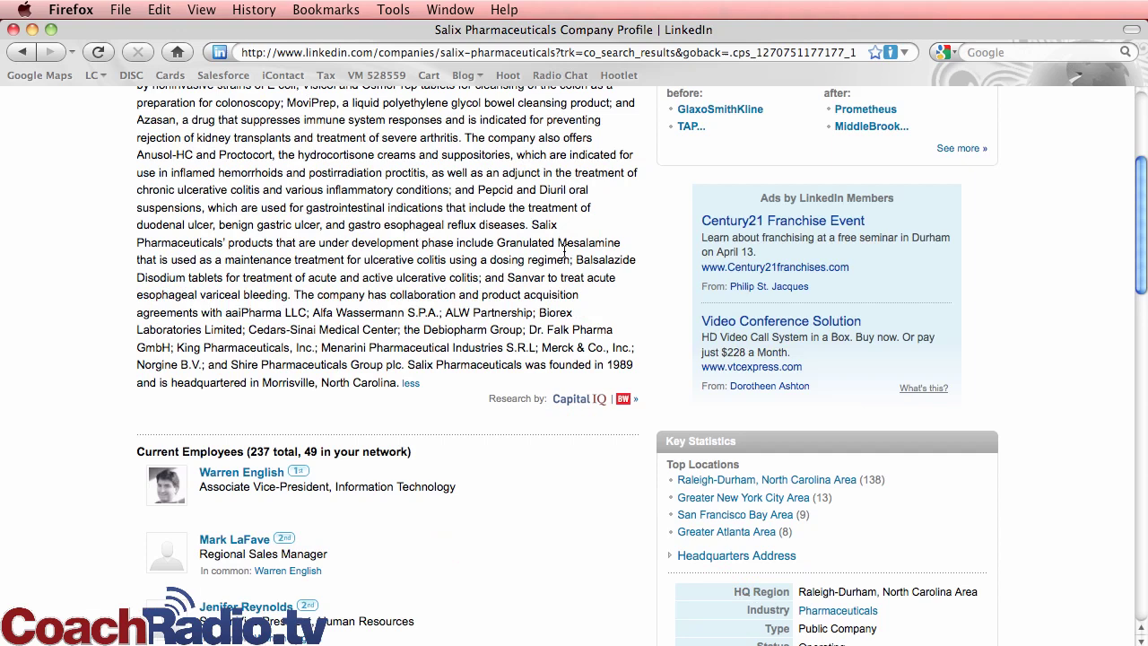
pyautogui.scroll(-3, 467, 296)
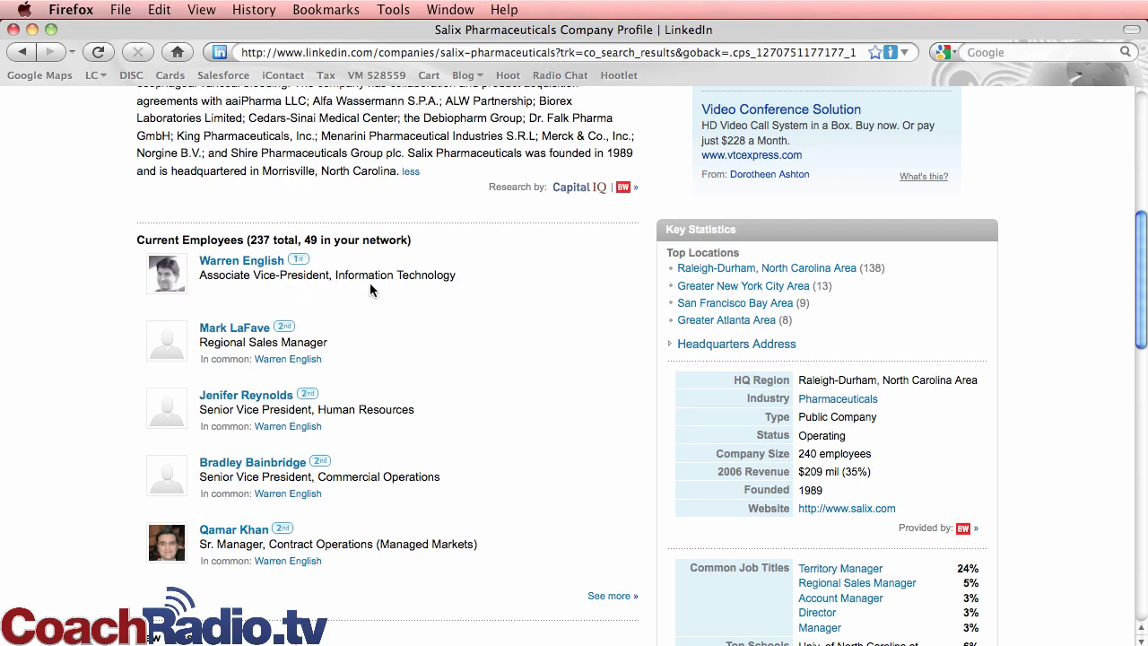
pyautogui.scroll(-2, 409, 331)
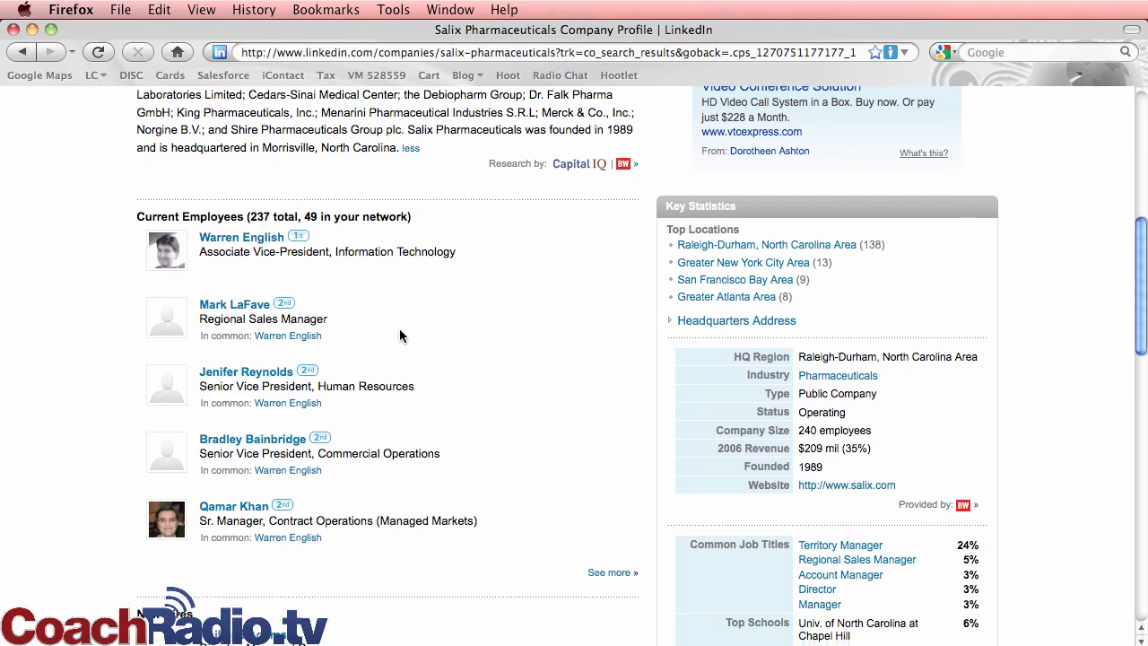
pyautogui.scroll(-2, 394, 334)
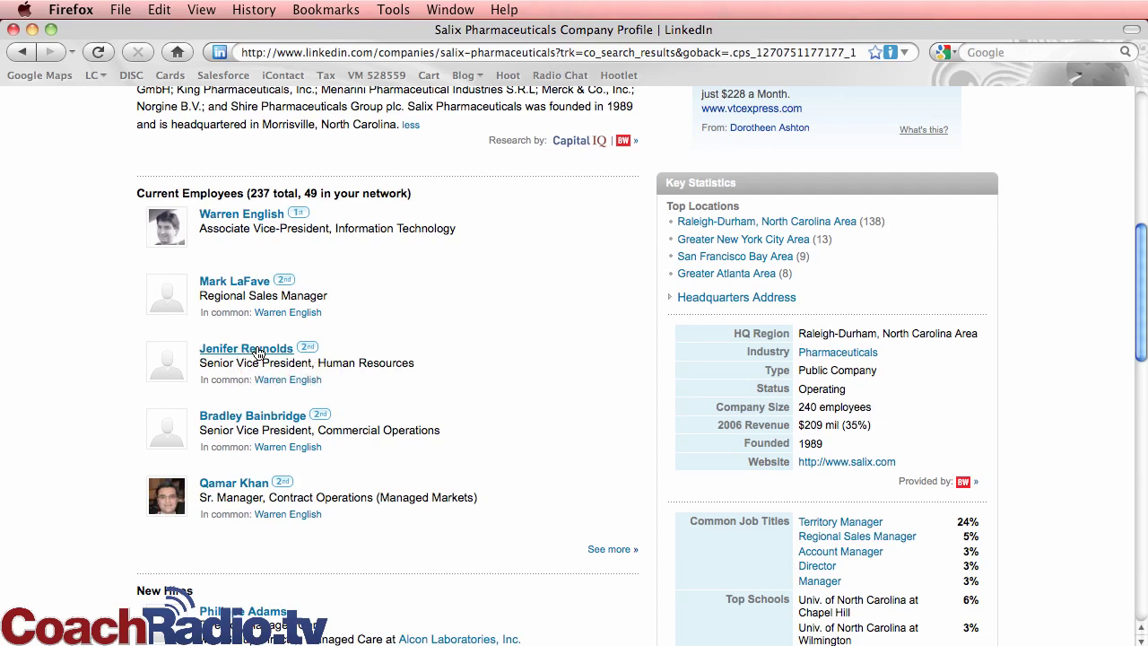
pyautogui.scroll(-3, 439, 350)
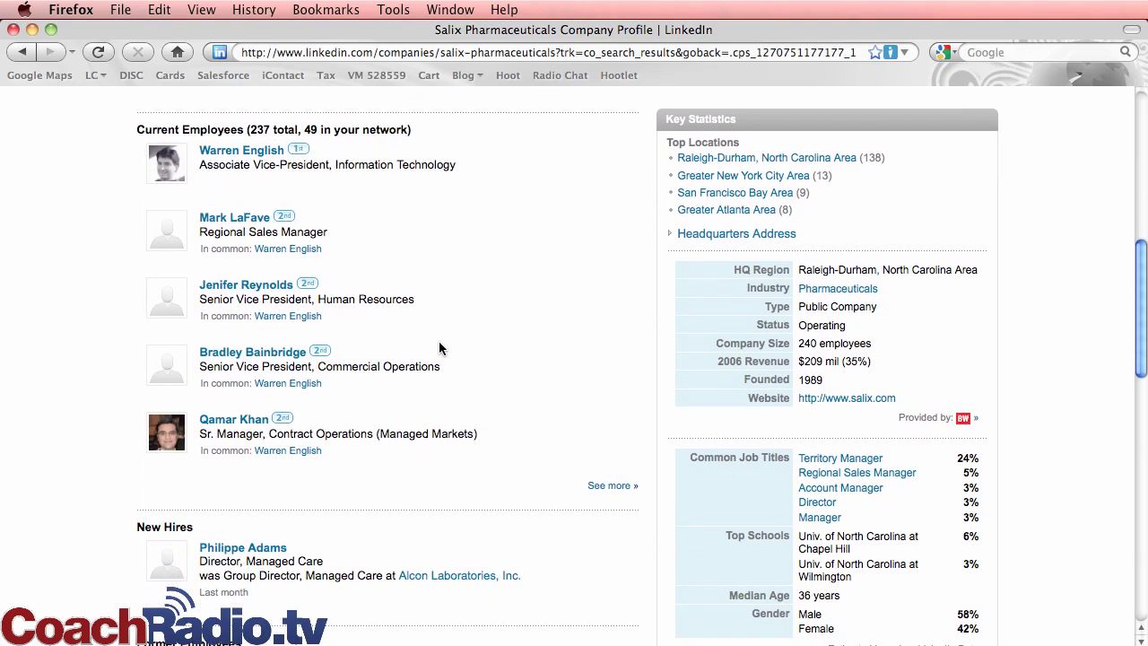
# Step: Open the HR senior vice president's profile in a new tab, then review the company's employee locations
pyautogui.rightClick(267, 290)
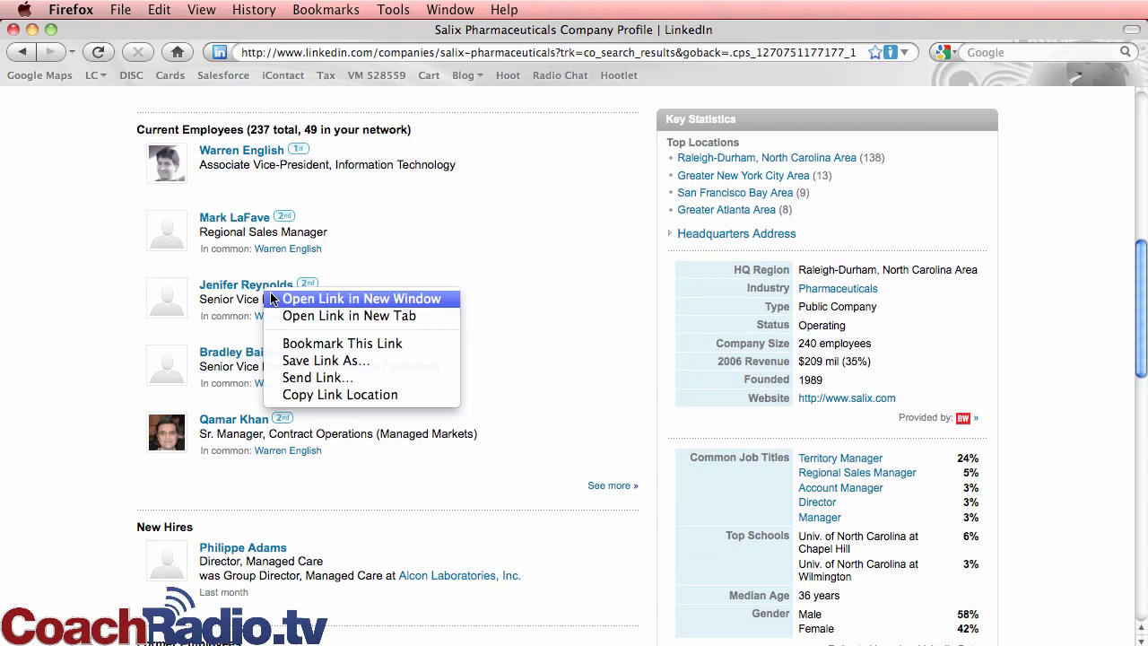
pyautogui.click(291, 311)
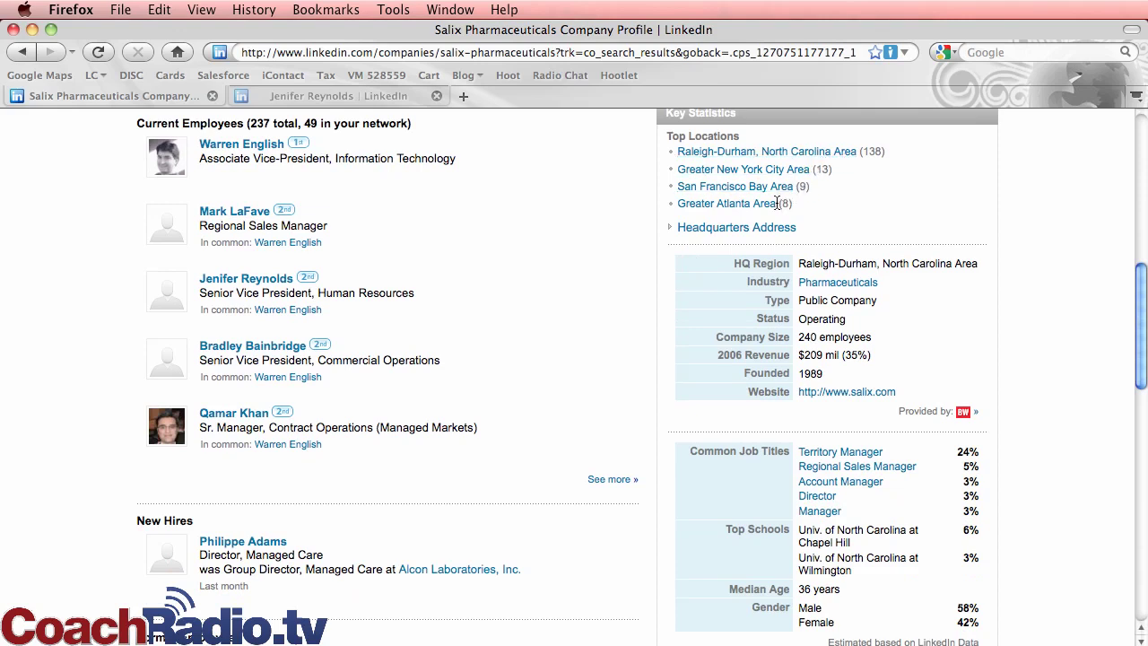
pyautogui.scroll(-3, 967, 355)
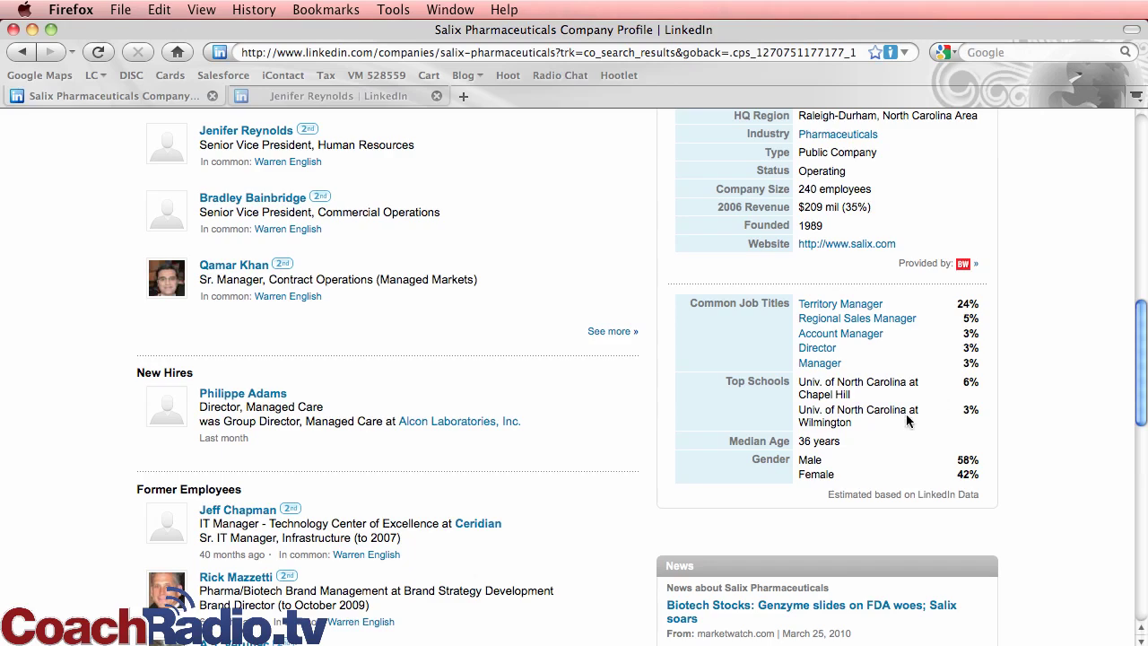
pyautogui.scroll(-5, 807, 452)
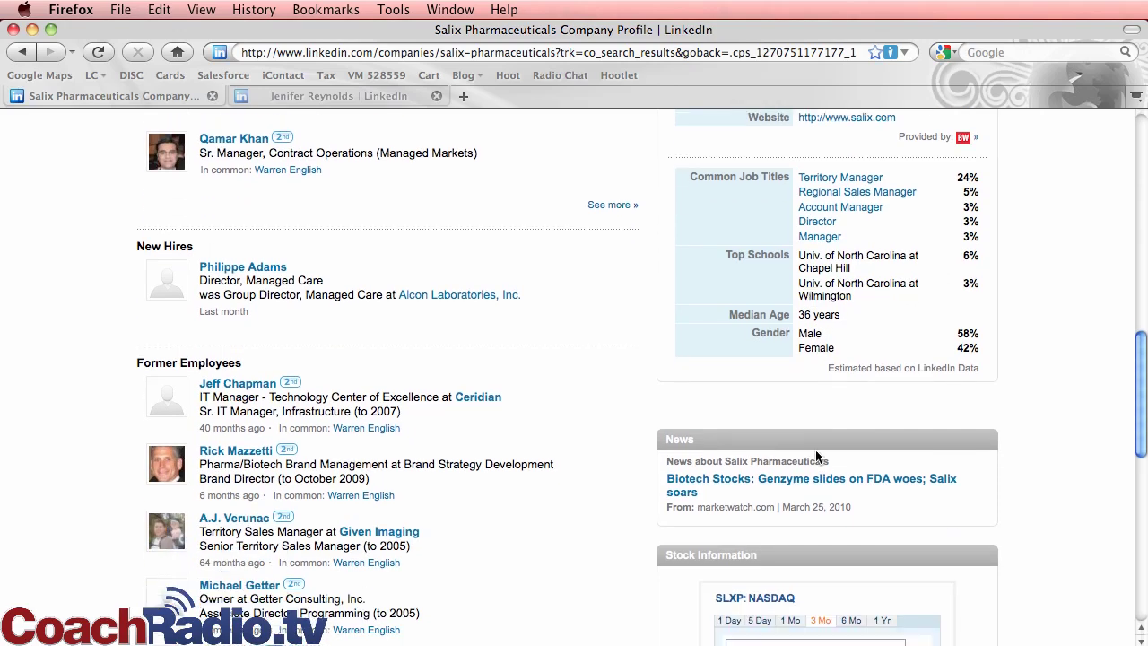
pyautogui.scroll(-10, 816, 455)
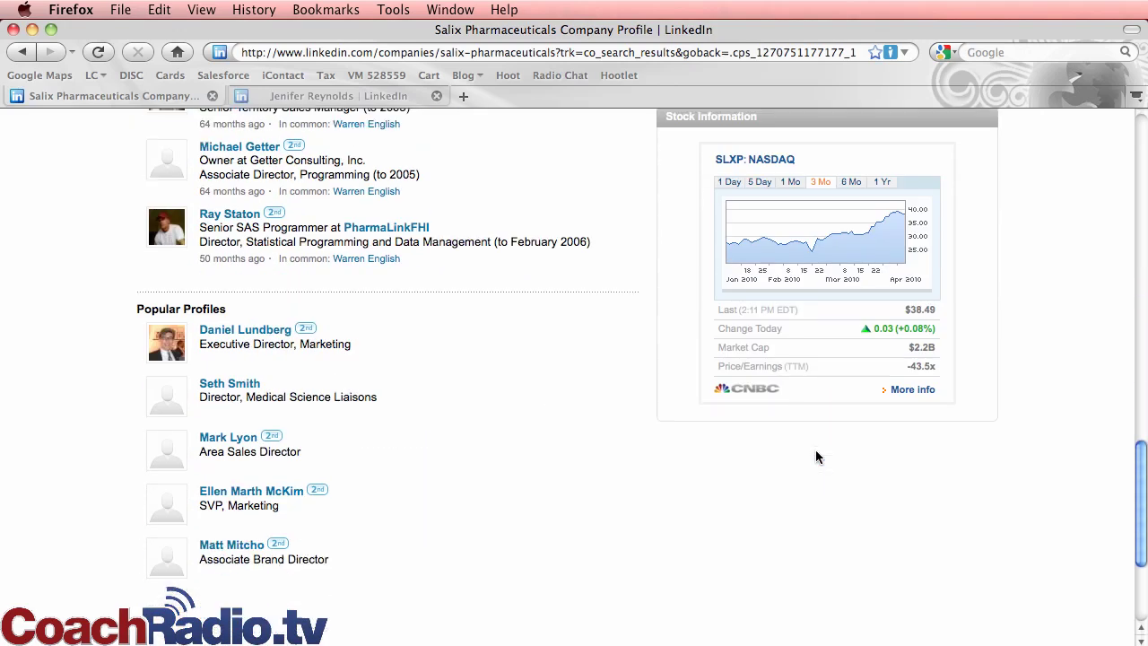
pyautogui.scroll(20, 815, 450)
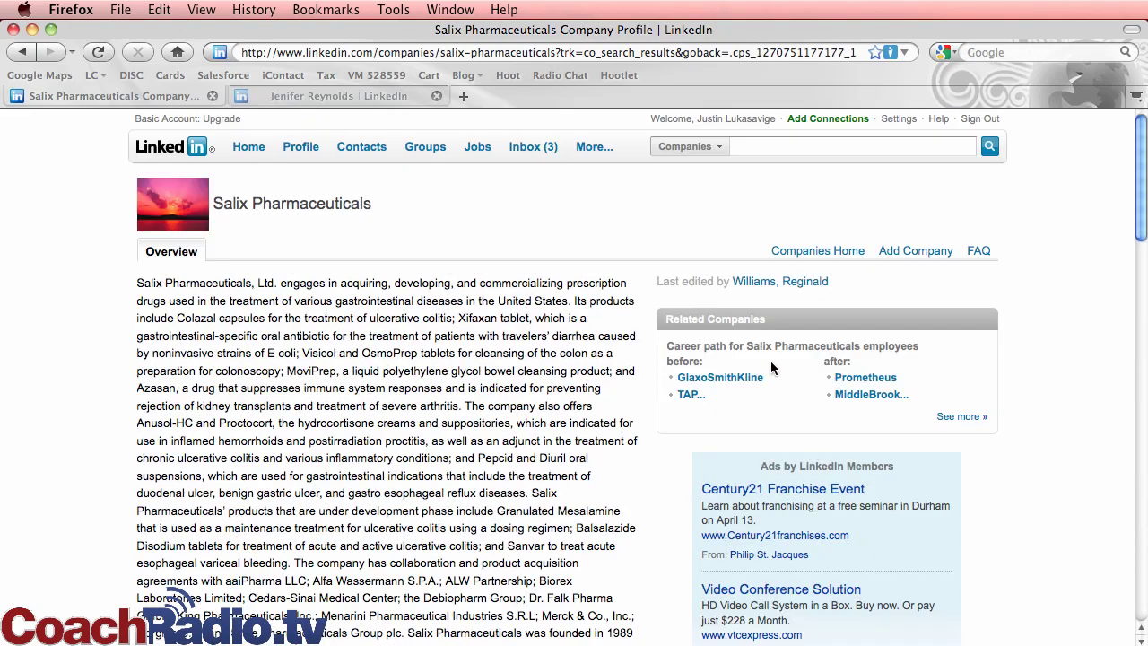
# Step: Switch to the HR senior vice president's profile and choose 'Get introduced through a connection'
pyautogui.click(285, 93)
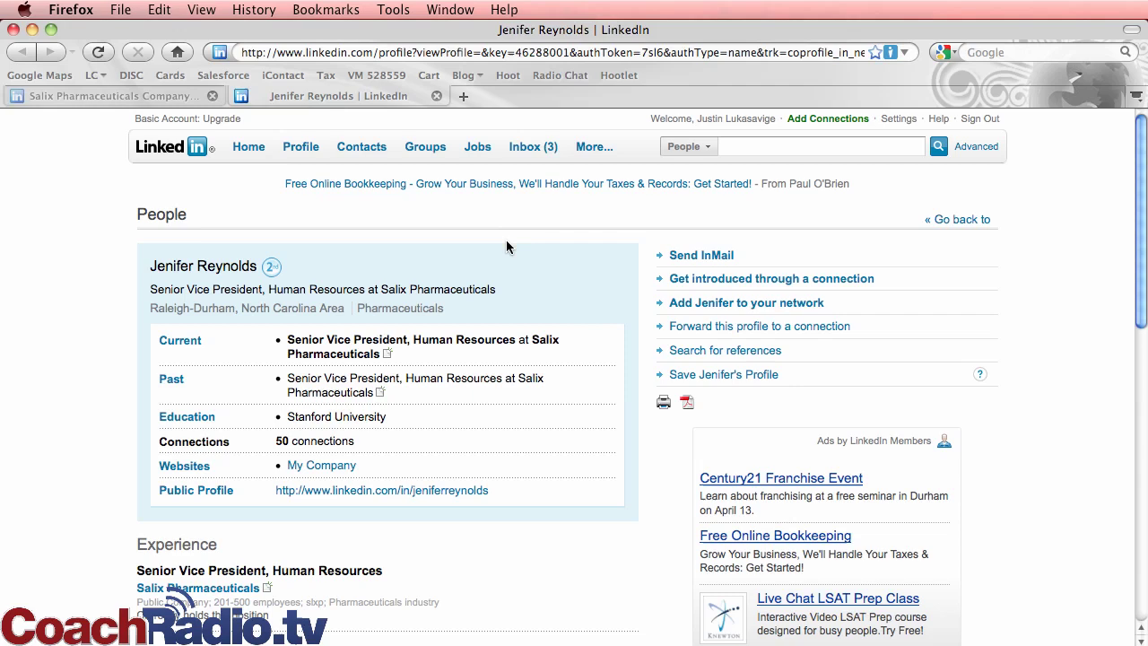
pyautogui.scroll(-5, 506, 239)
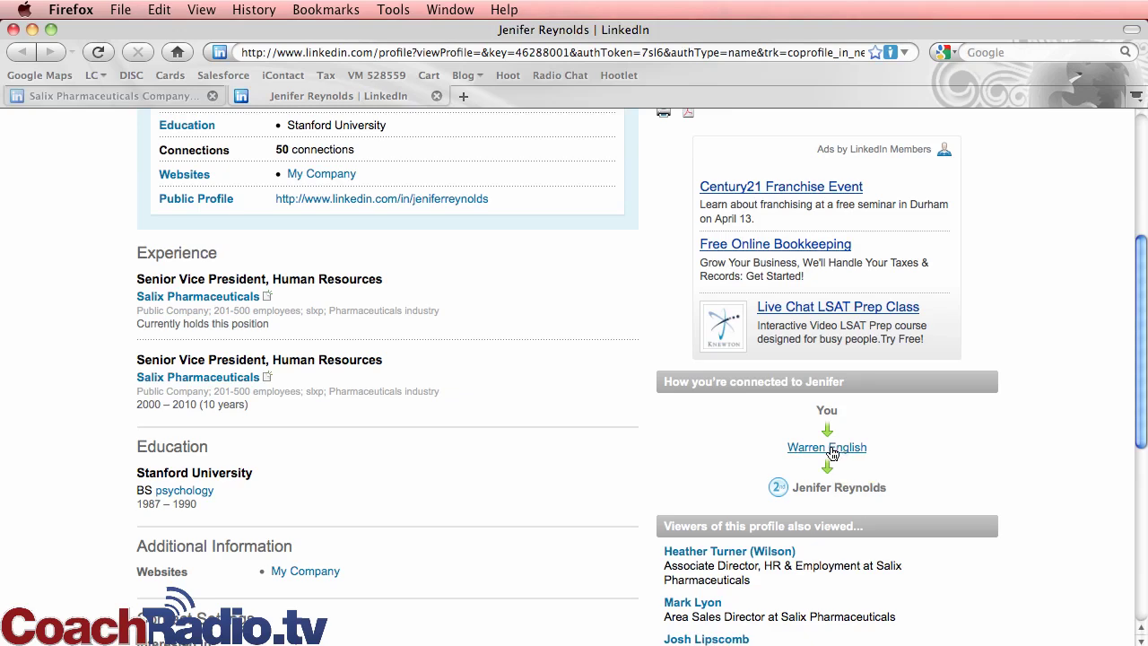
pyautogui.scroll(3, 807, 440)
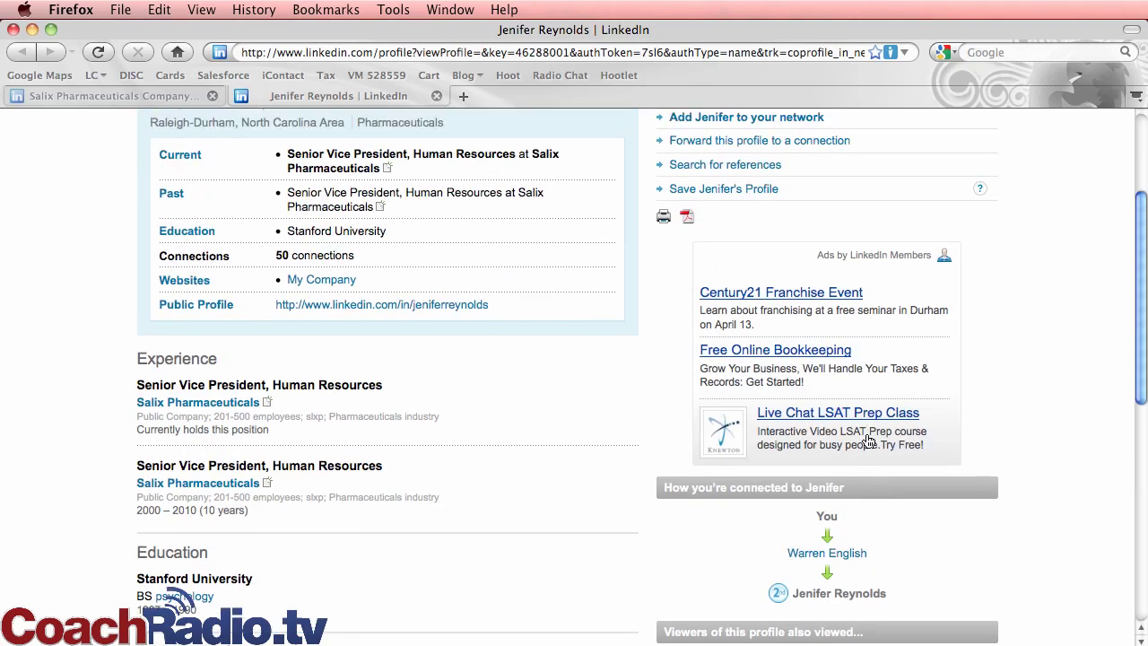
pyautogui.scroll(1, 491, 308)
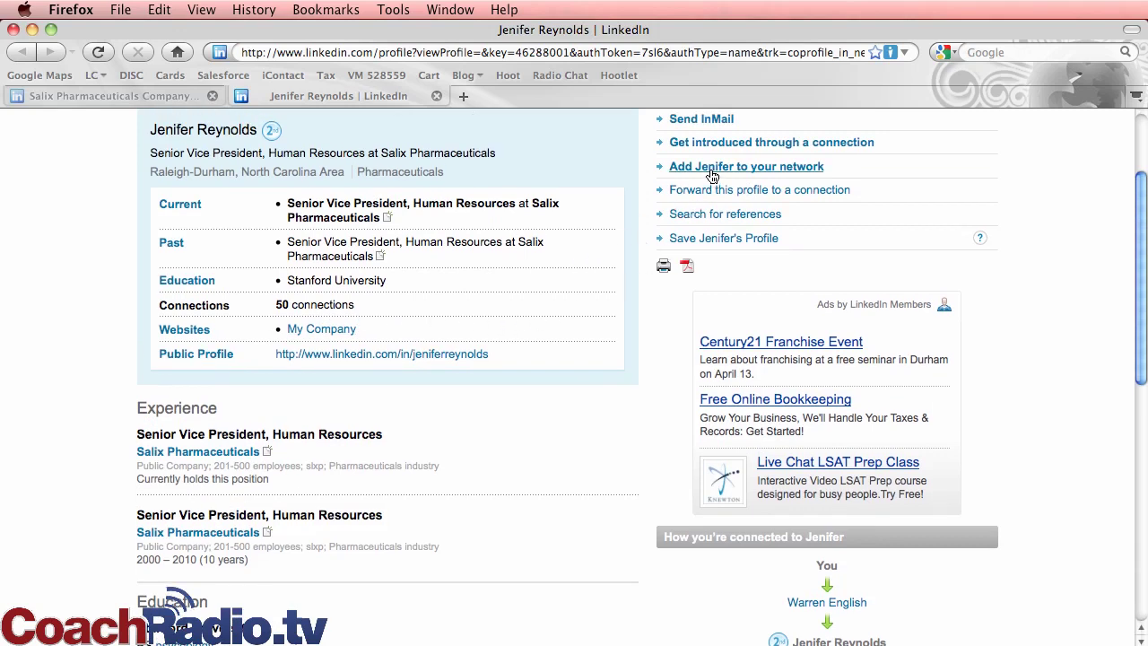
pyautogui.scroll(1, 744, 171)
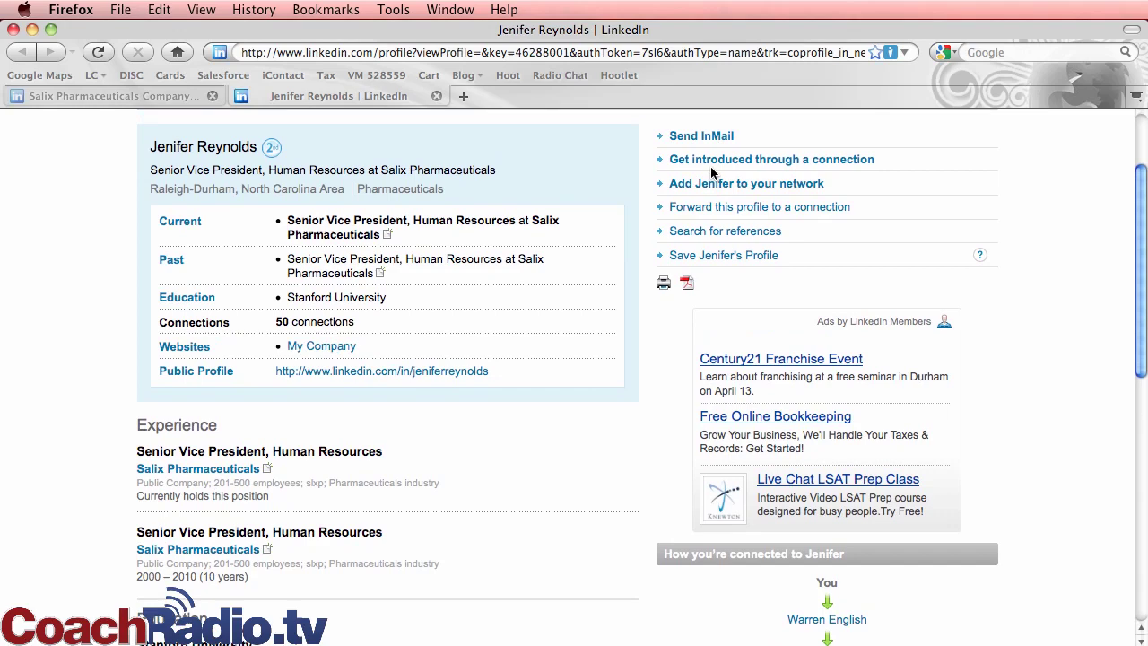
pyautogui.click(781, 200)
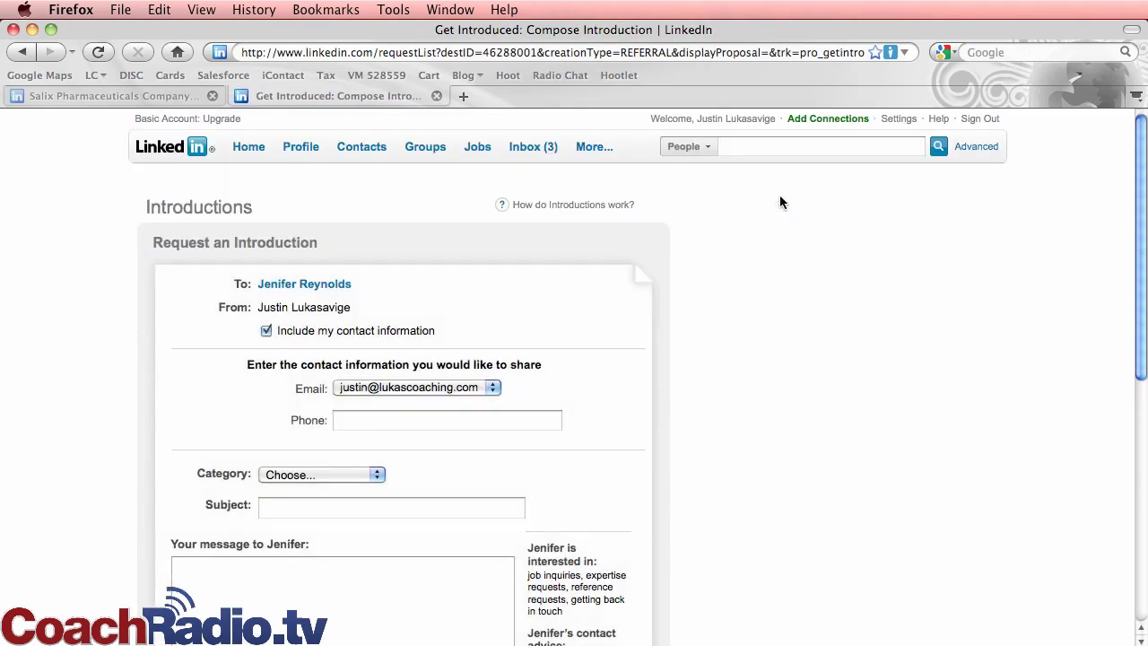
# Step: Set the introduction request's category to Consulting offer
pyautogui.scroll(-3, 472, 331)
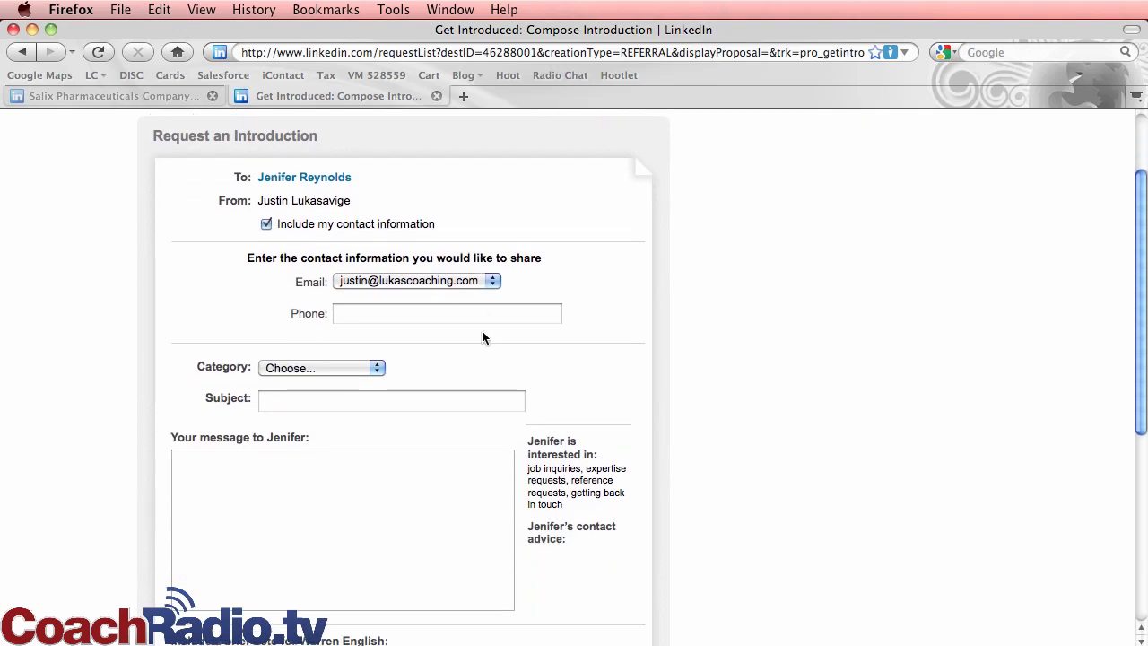
pyautogui.click(401, 316)
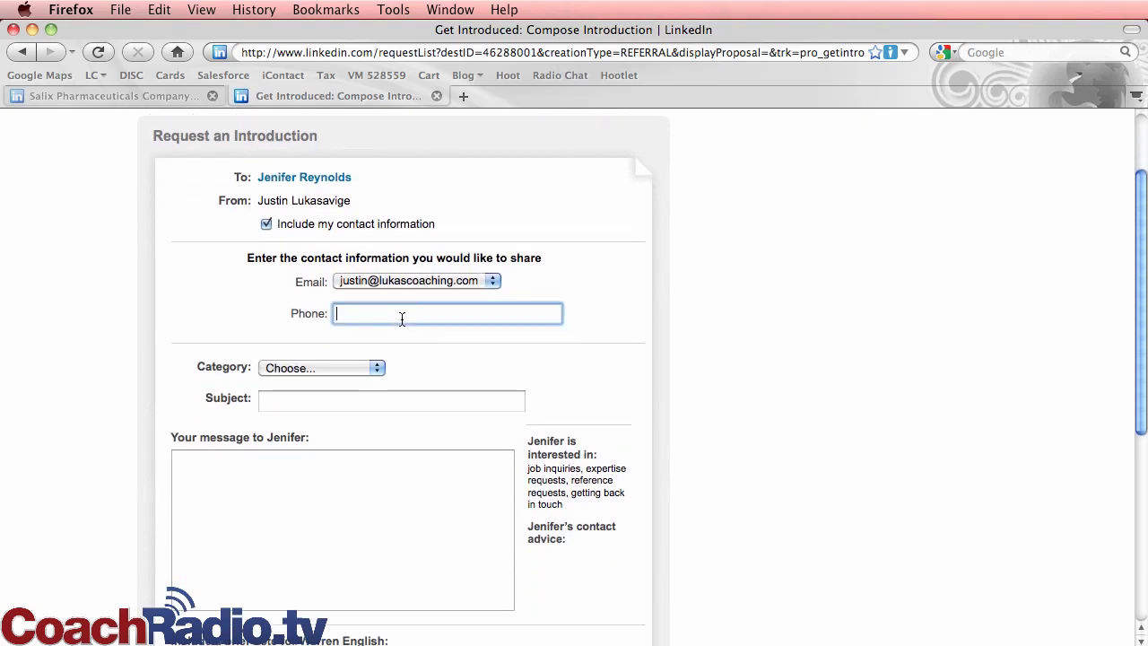
pyautogui.click(358, 371)
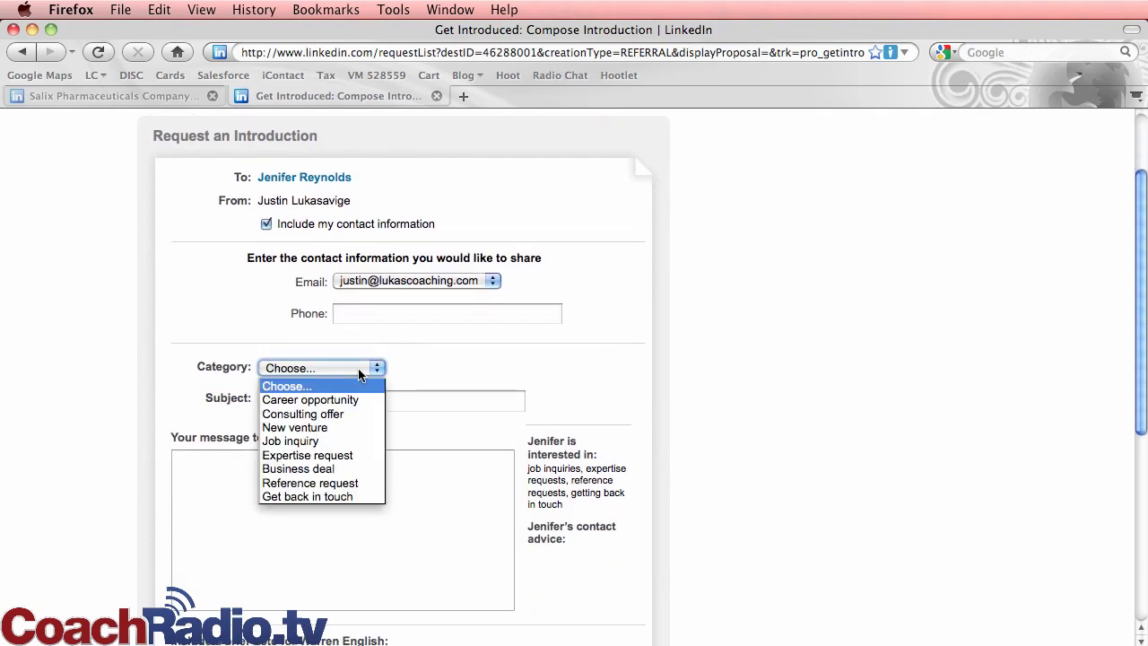
pyautogui.click(327, 413)
# Step: Select the Subject, message and mutual-connection note fields of the request
pyautogui.click(302, 397)
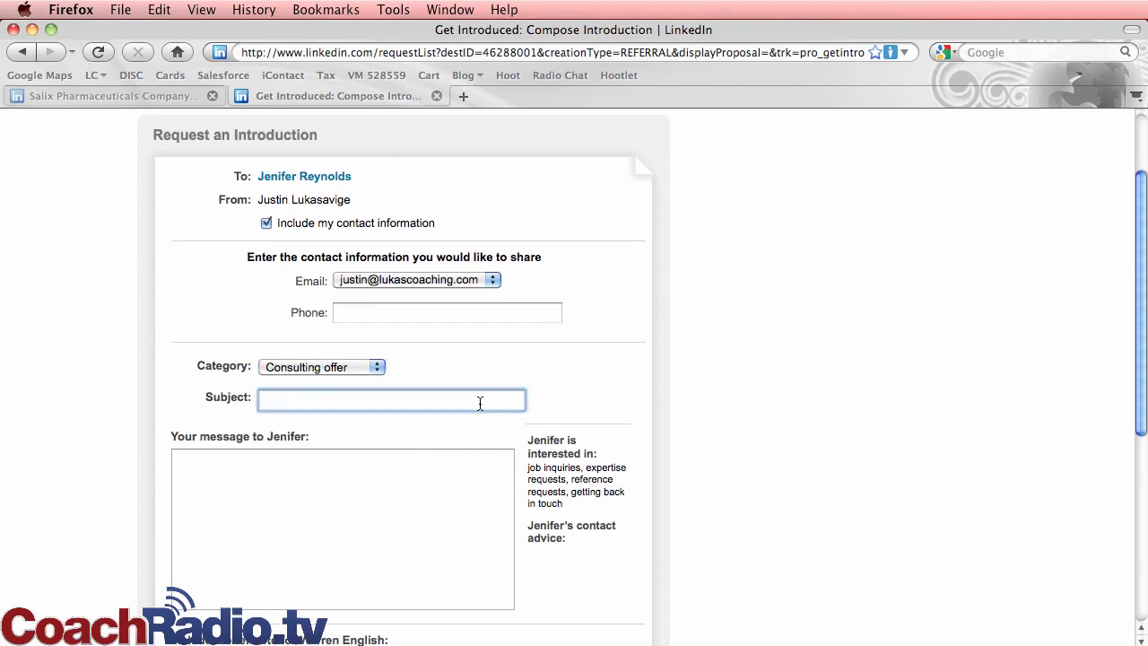
pyautogui.scroll(-5, 310, 297)
pyautogui.click(276, 267)
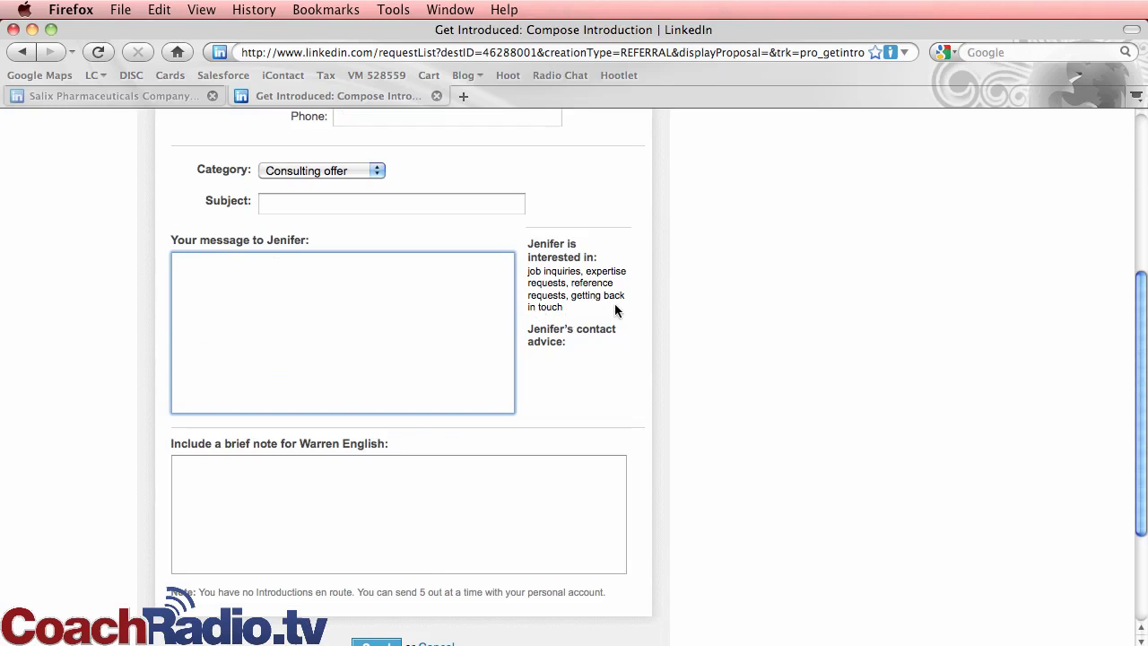
pyautogui.click(265, 487)
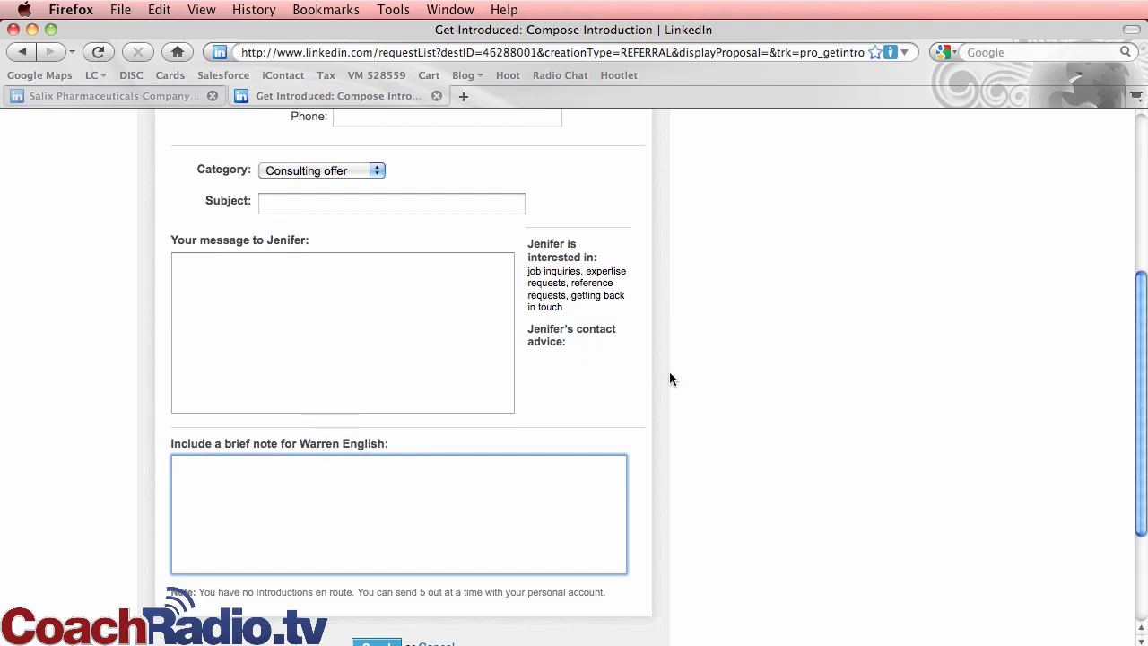
pyautogui.scroll(-1, 669, 378)
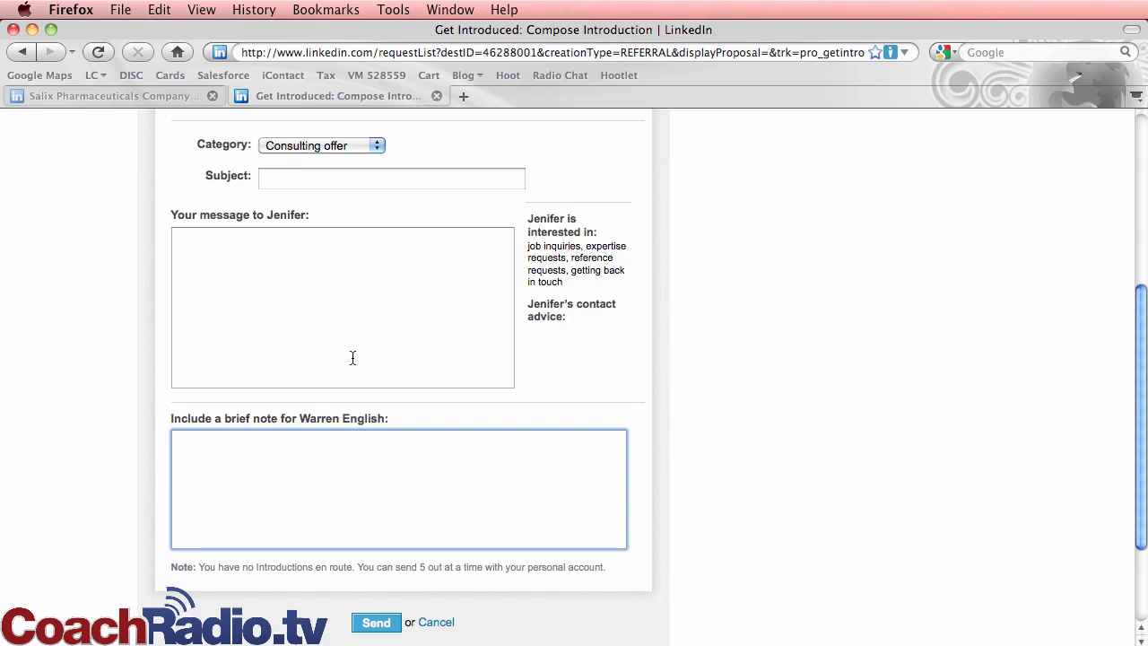
pyautogui.scroll(6, 336, 326)
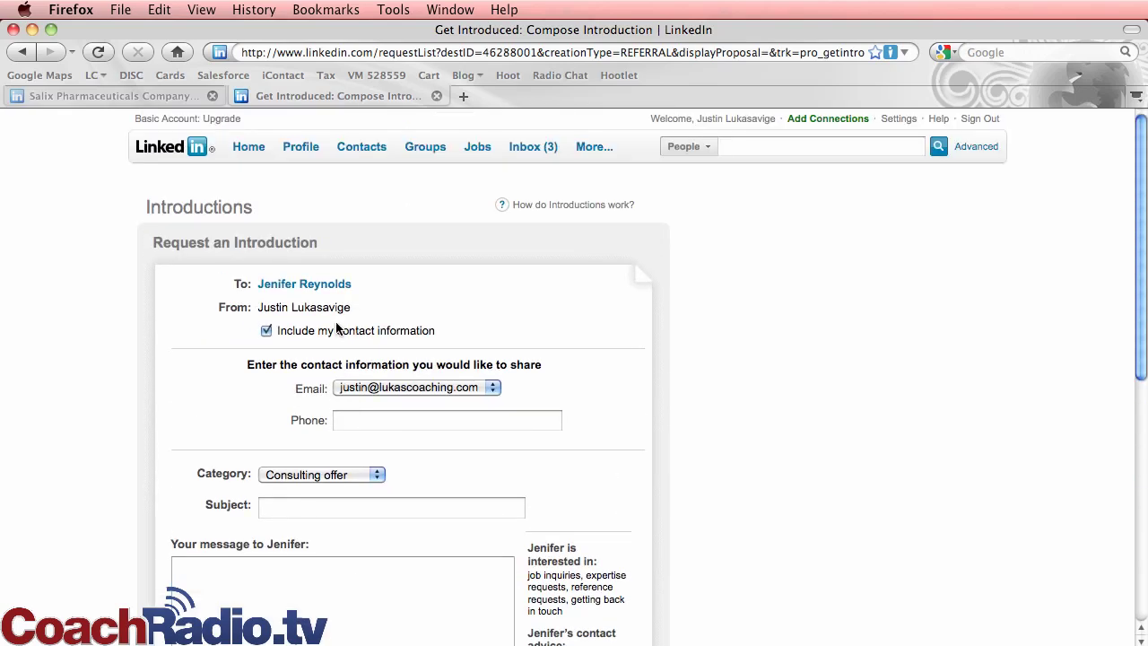
# Step: Return to the Salix Pharmaceuticals company tab and bring up the More... dropdown
pyautogui.click(147, 96)
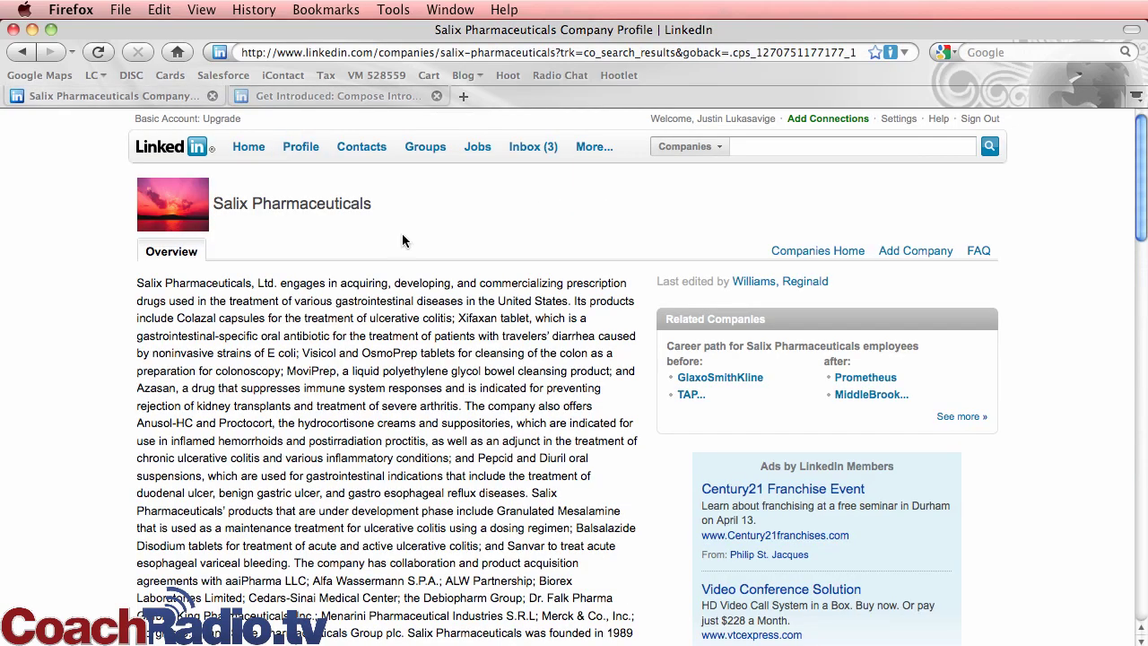
pyautogui.moveTo(588, 152)
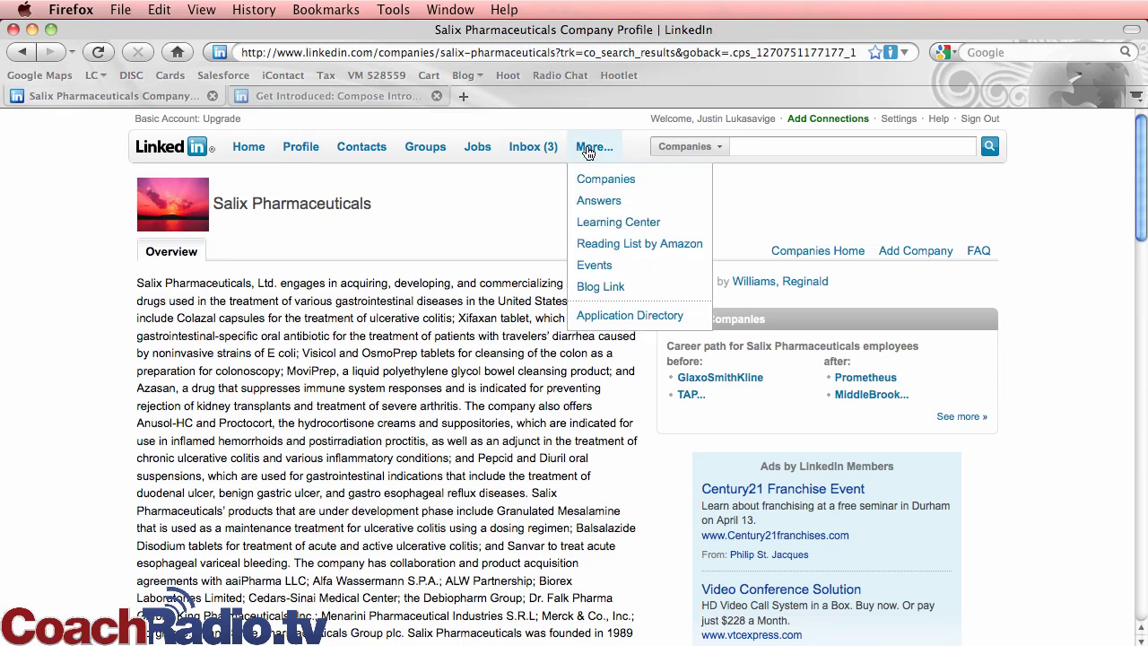